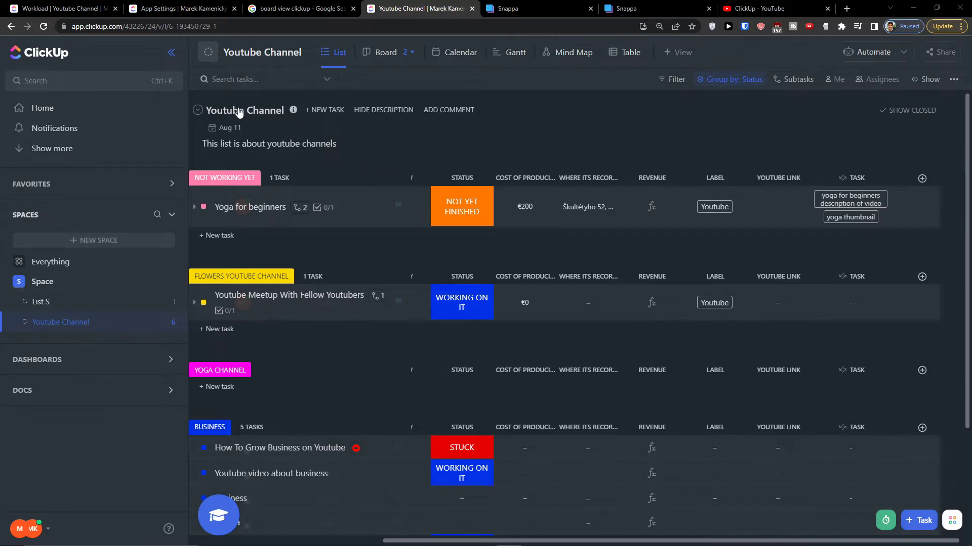
# Step: Collapse the sidebar to give the Youtube Channel list more room
pyautogui.click(172, 53)
pyautogui.scroll(-1, 440, 112)
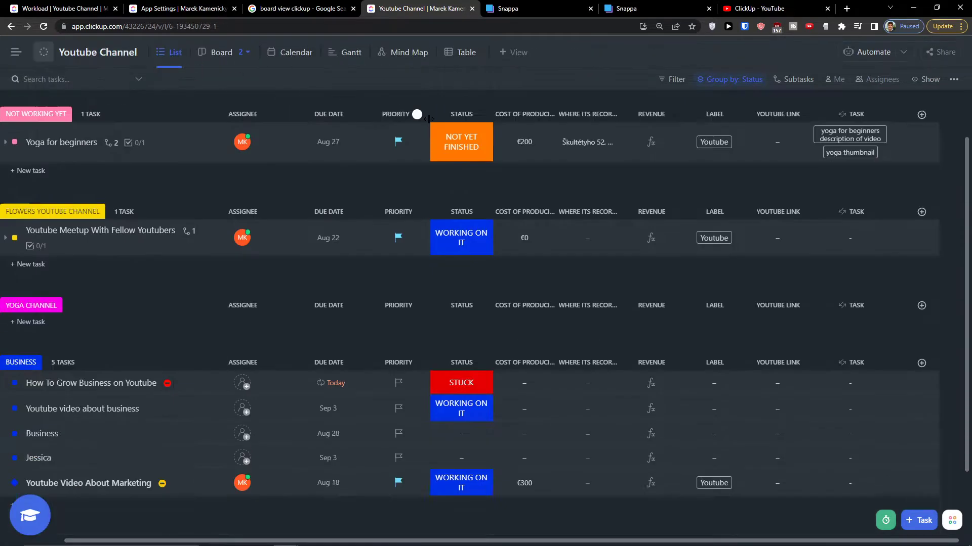
pyautogui.scroll(1, 135, 100)
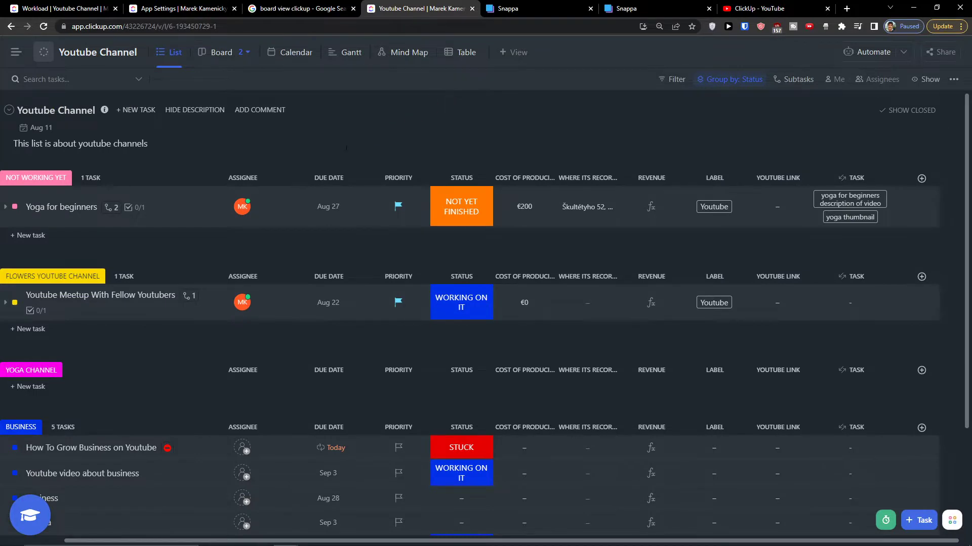
pyautogui.scroll(-3, 197, 361)
pyautogui.scroll(3, 197, 361)
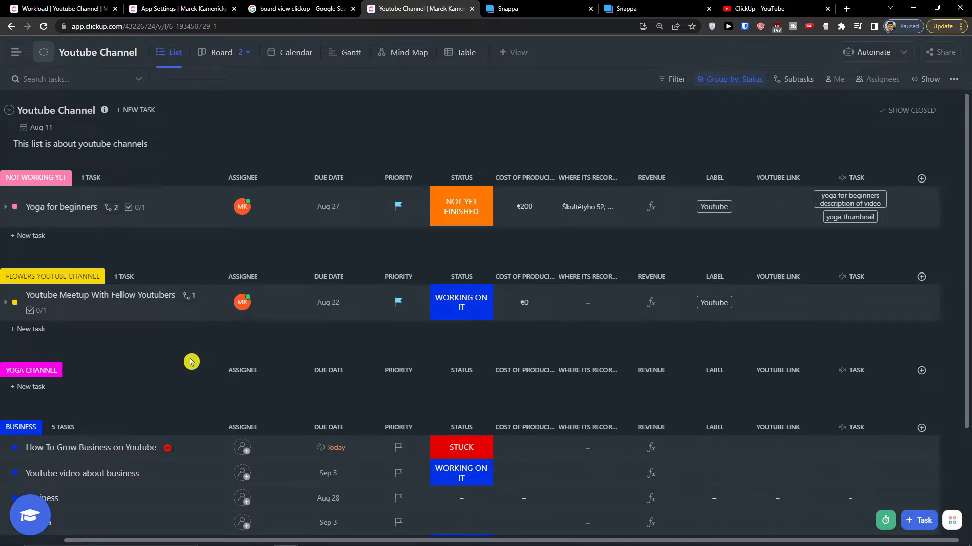
# Step: Create a new Map view for the Youtube Channel list
pyautogui.click(510, 54)
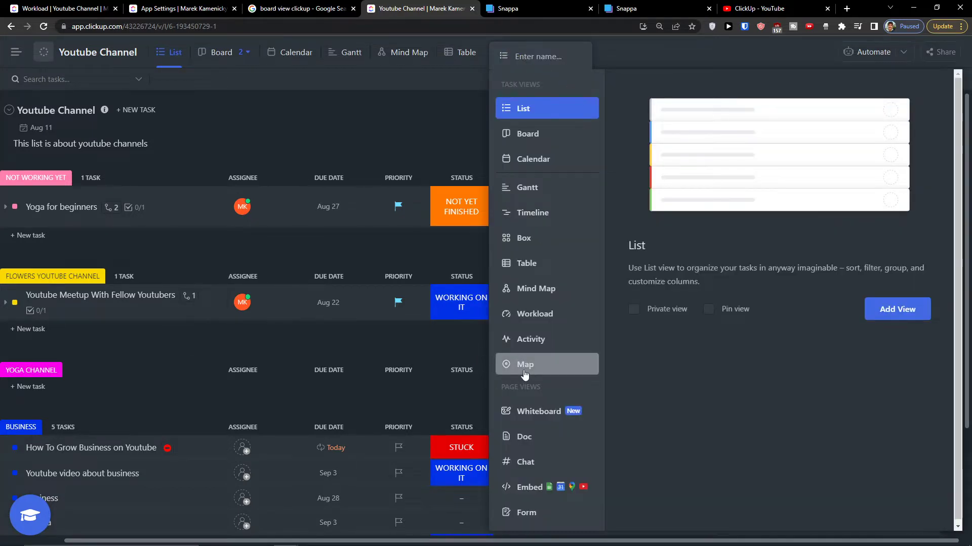
pyautogui.click(552, 365)
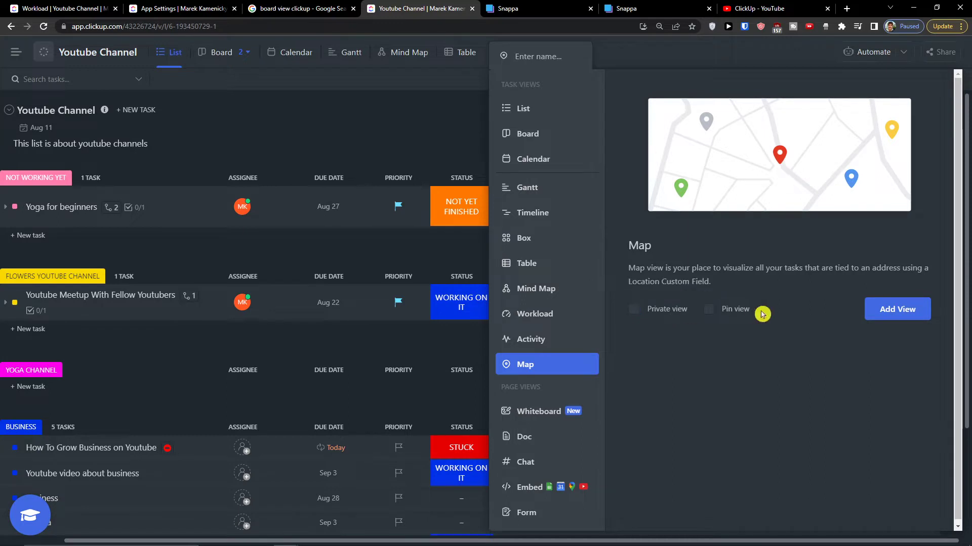
pyautogui.click(886, 314)
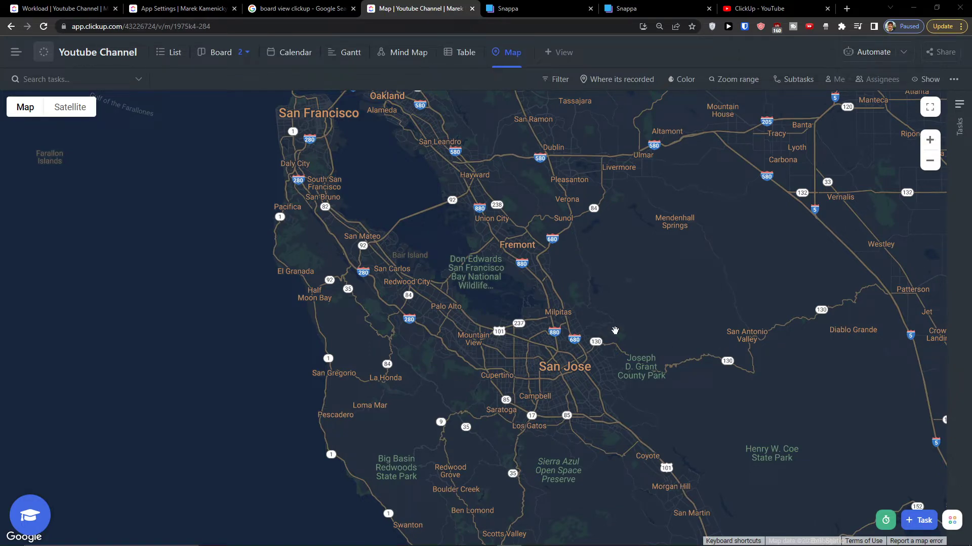
# Step: Zoom out and pan the map to the whole world, with one task pin in central Europe
pyautogui.scroll(-3, 614, 330)
pyautogui.moveTo(644, 327); pyautogui.dragTo(503, 329)
pyautogui.scroll(-3, 518, 336)
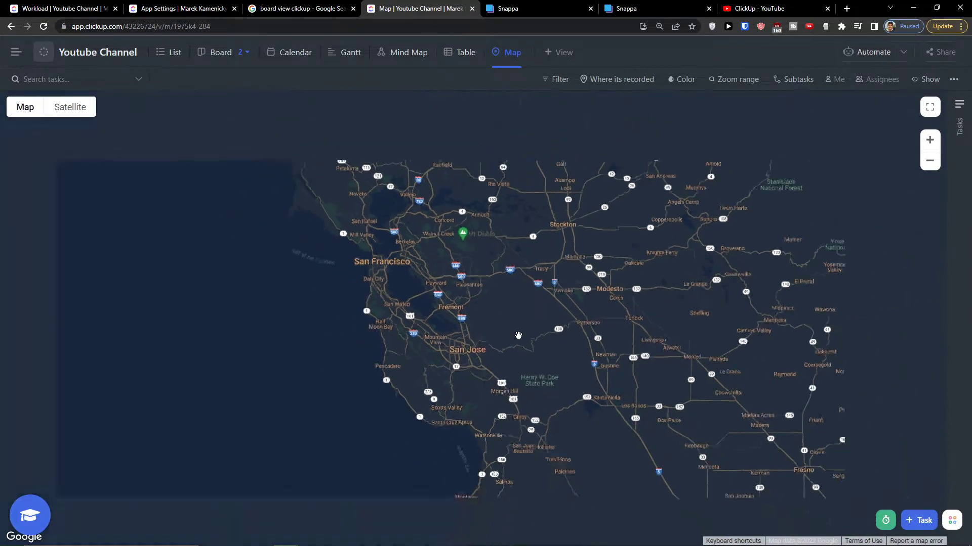
pyautogui.scroll(-2, 612, 330)
pyautogui.moveTo(612, 330); pyautogui.dragTo(479, 342)
pyautogui.scroll(-4, 479, 343)
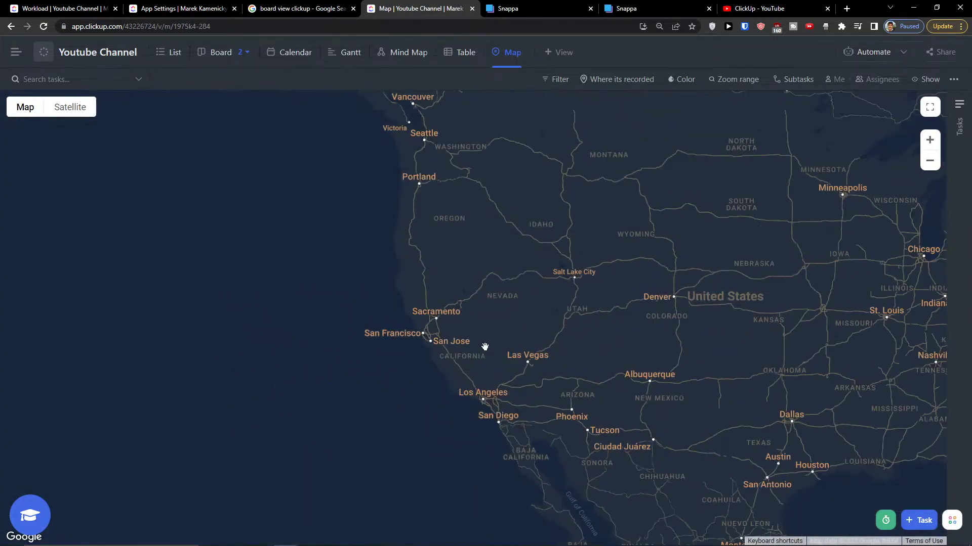
pyautogui.scroll(-4, 485, 347)
pyautogui.moveTo(705, 348); pyautogui.dragTo(656, 344)
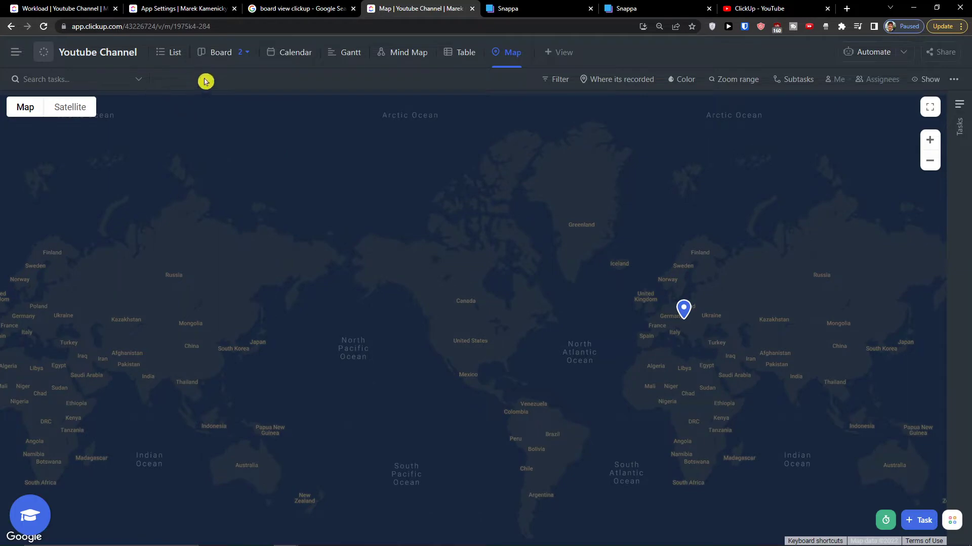
# Step: Return to the List view and delete the Revenue column from the list
pyautogui.click(173, 54)
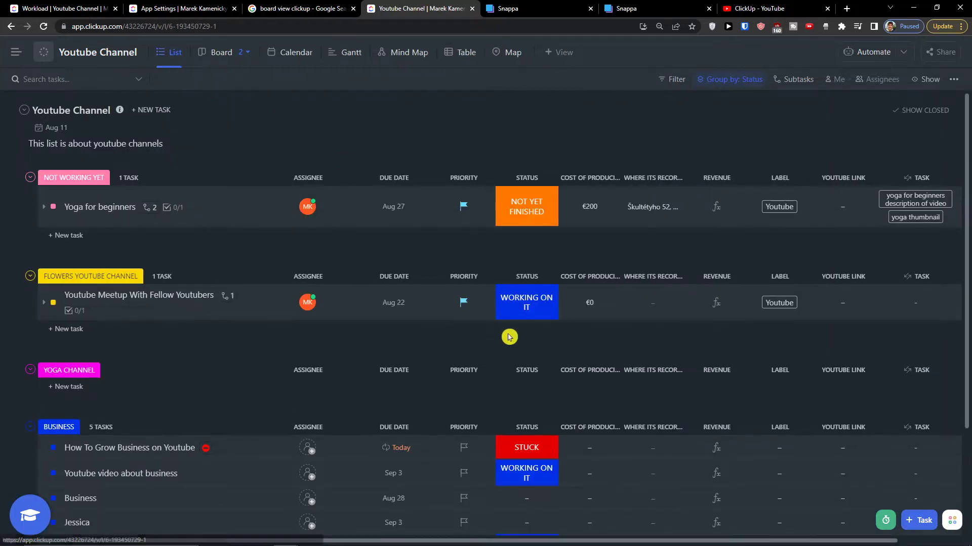
pyautogui.scroll(-3, 790, 372)
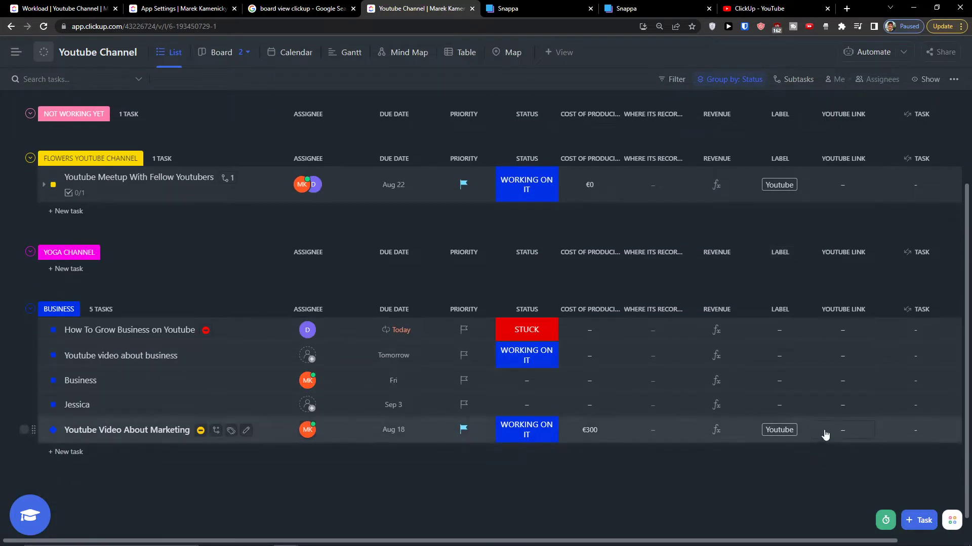
pyautogui.scroll(3, 825, 434)
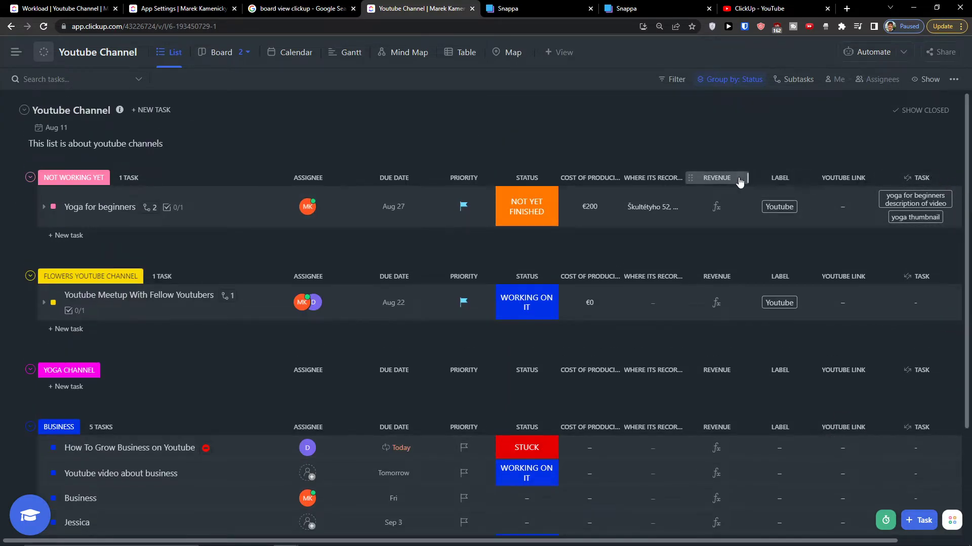
pyautogui.click(730, 183)
pyautogui.rightClick(730, 183)
pyautogui.click(692, 401)
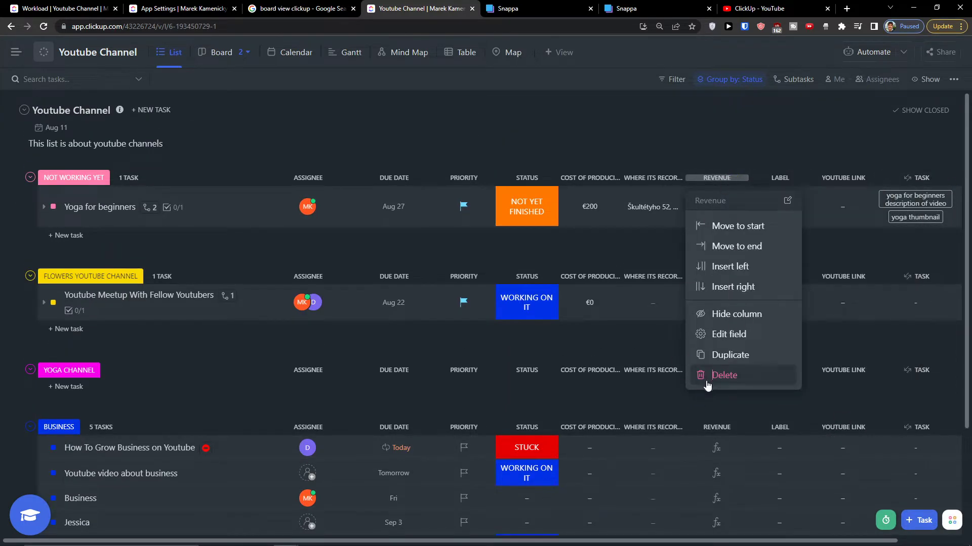
pyautogui.click(708, 377)
pyautogui.click(594, 312)
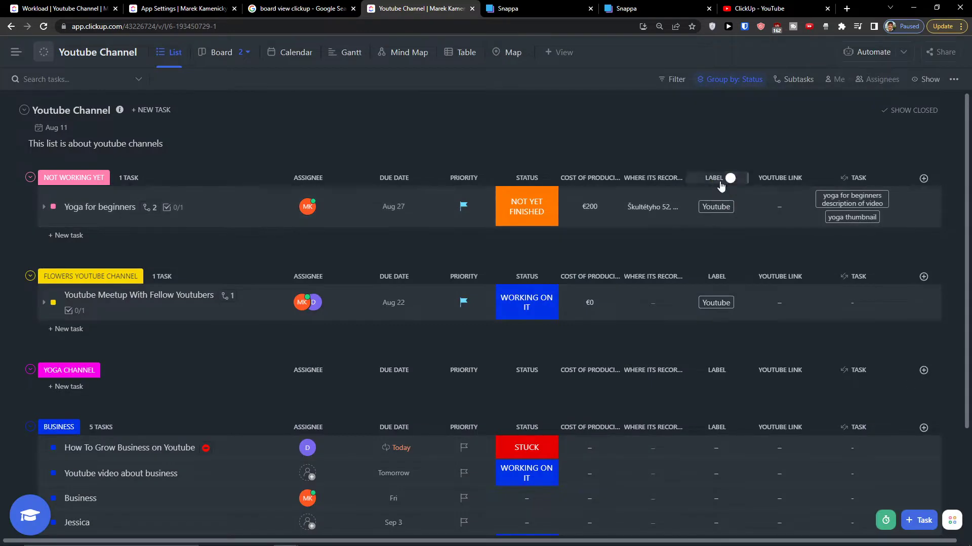
# Step: Delete the Label column and remove it from the list
pyautogui.click(732, 178)
pyautogui.click(726, 418)
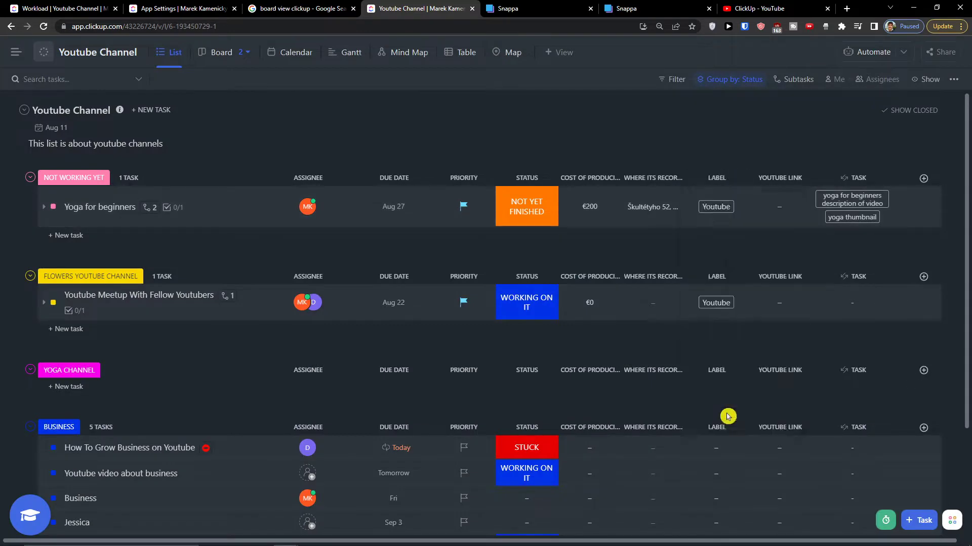
pyautogui.click(538, 360)
# Step: Add a Location-type column named 'Where its Located' to the list
pyautogui.click(921, 178)
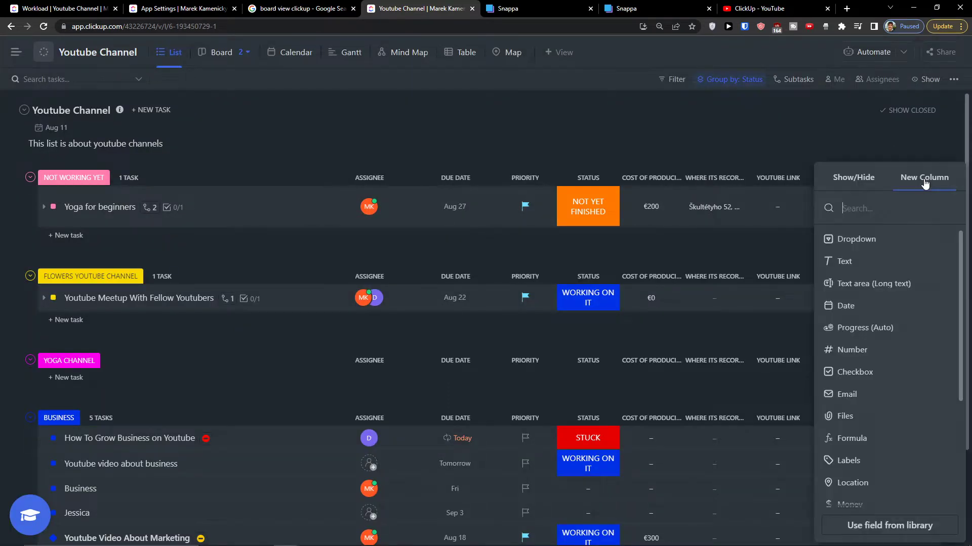
pyautogui.scroll(-3, 863, 354)
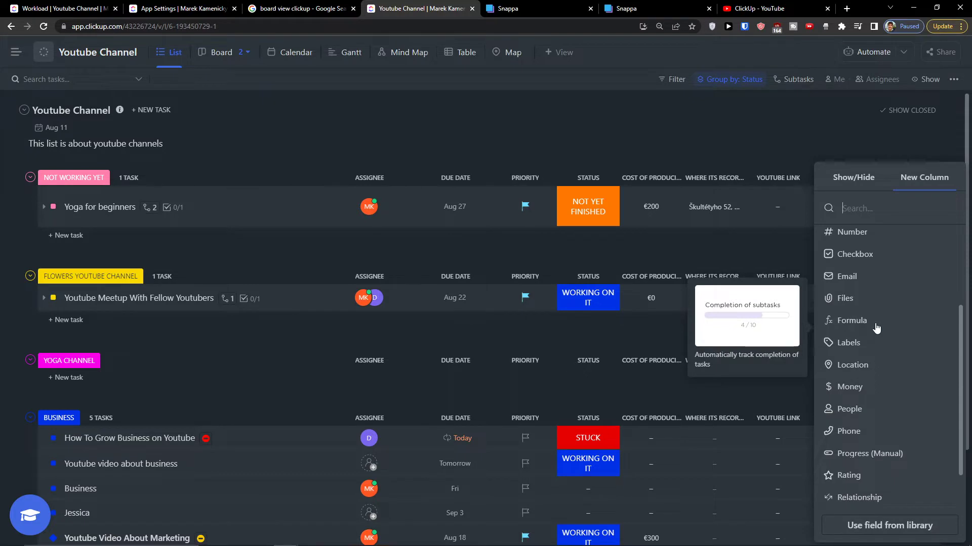
pyautogui.click(858, 366)
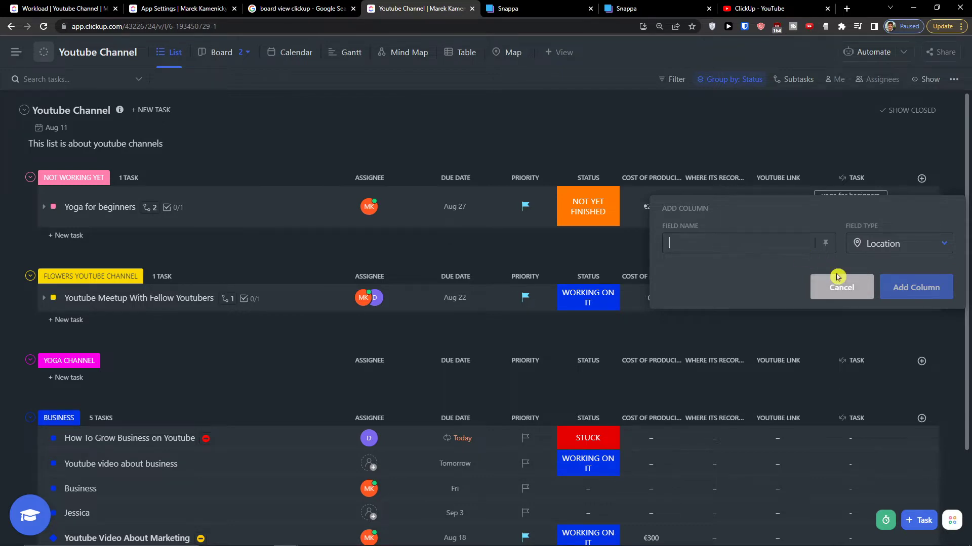
pyautogui.write('What la')
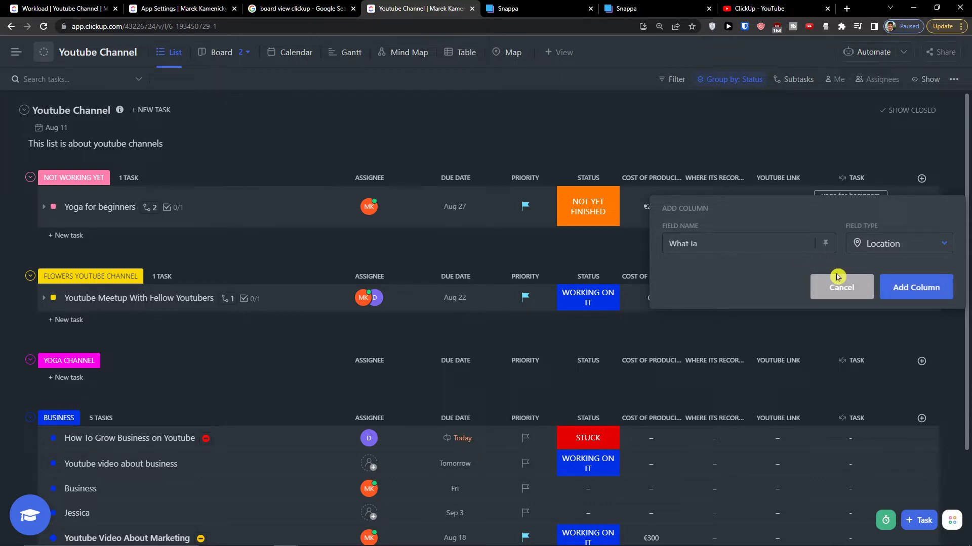
pyautogui.press('BackSpace')
pyautogui.write('Where its Located')
pyautogui.click(927, 241)
pyautogui.click(927, 242)
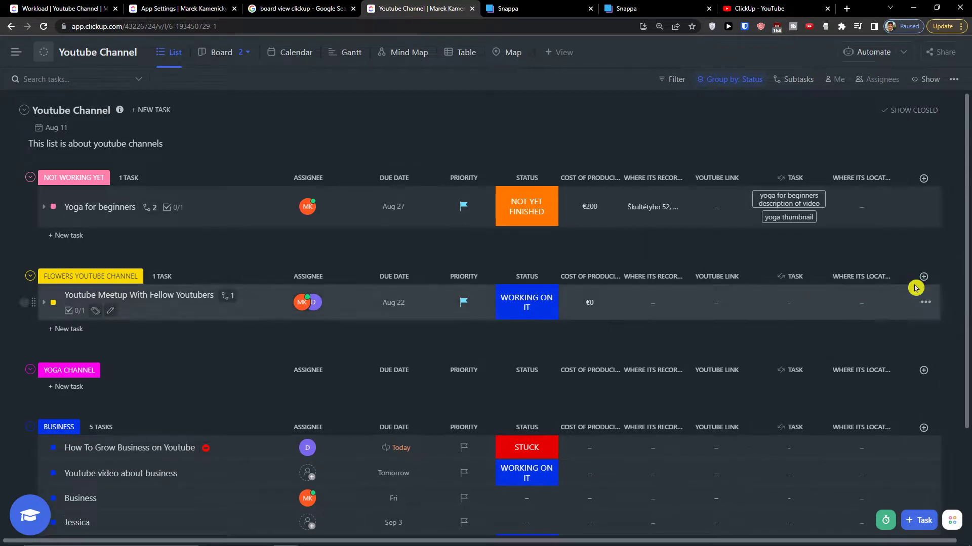
# Step: Set the Yoga for beginners task's location to California, USA
pyautogui.click(906, 210)
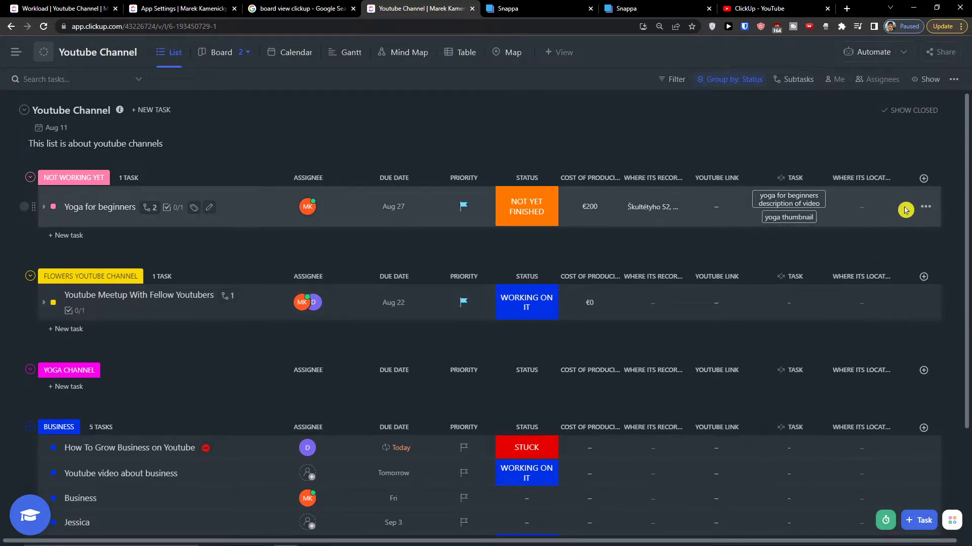
pyautogui.click(885, 178)
pyautogui.click(813, 230)
pyautogui.press('BackSpace')
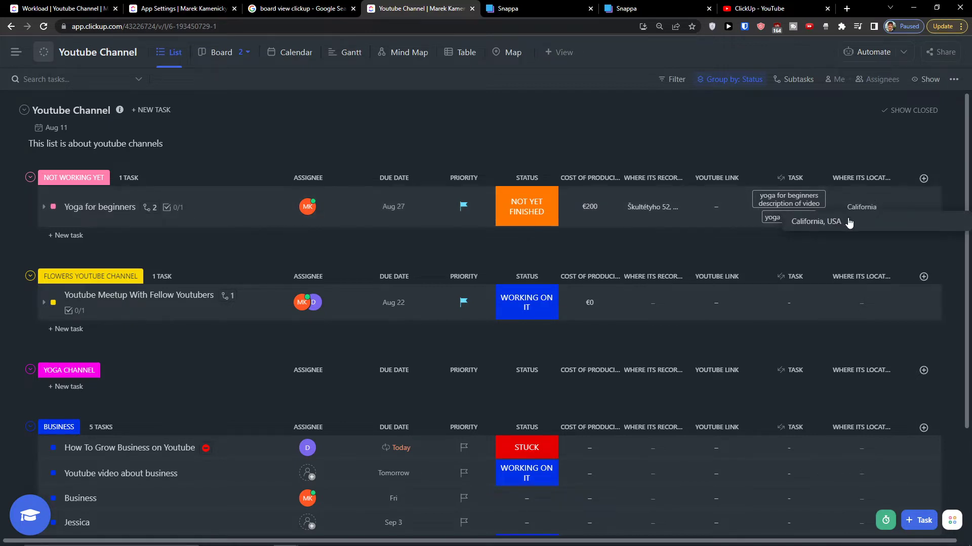
pyautogui.click(849, 222)
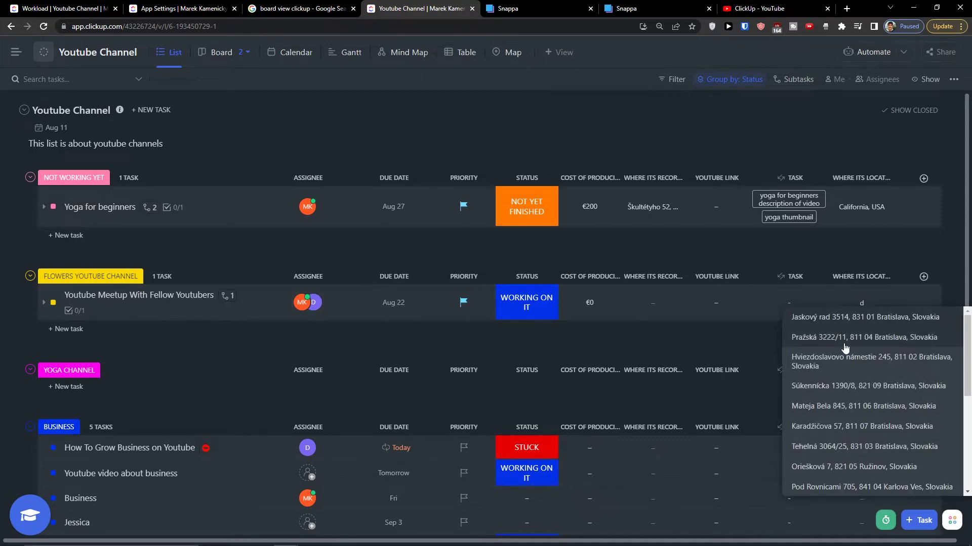
# Step: Give the meetup, Youtube video about business, and Business tasks Slovak street addresses
pyautogui.click(844, 338)
pyautogui.scroll(-2, 862, 384)
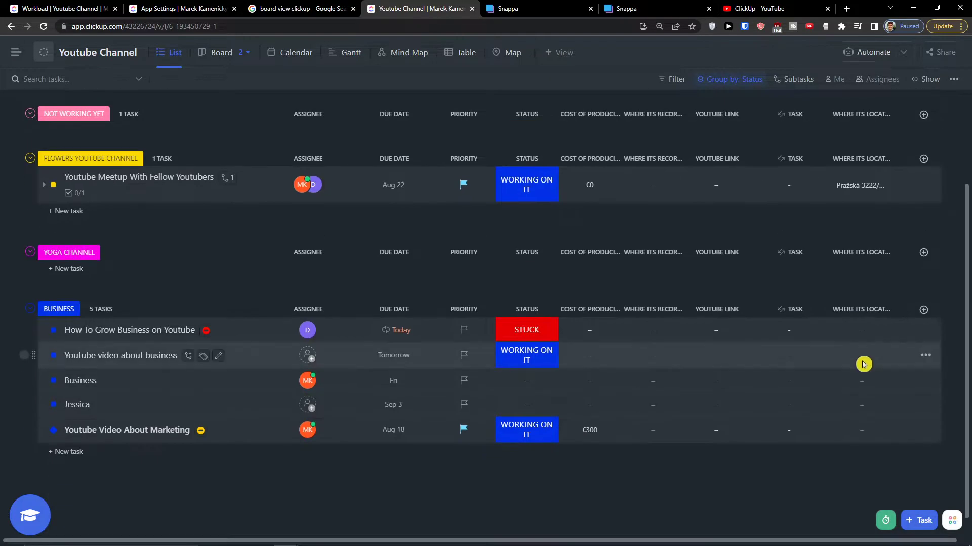
pyautogui.click(862, 361)
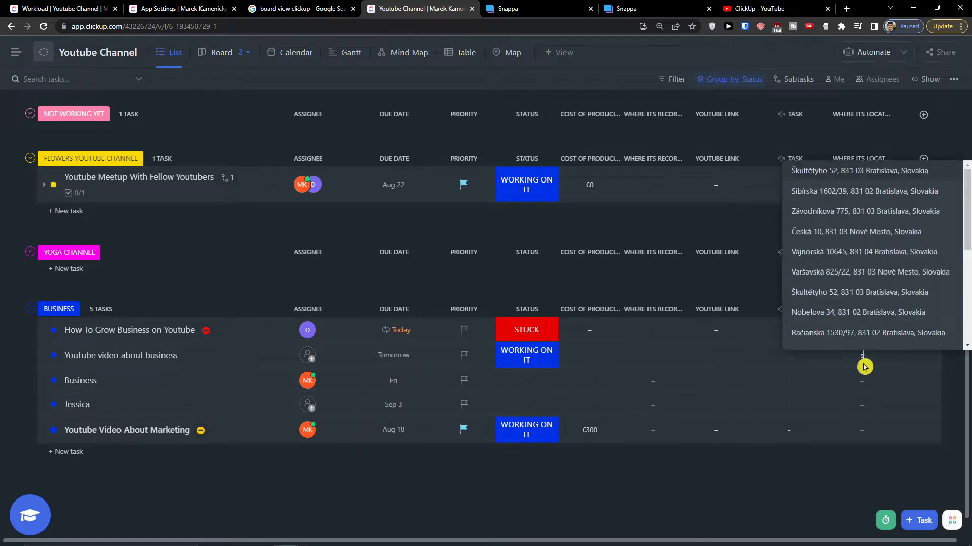
pyautogui.click(880, 304)
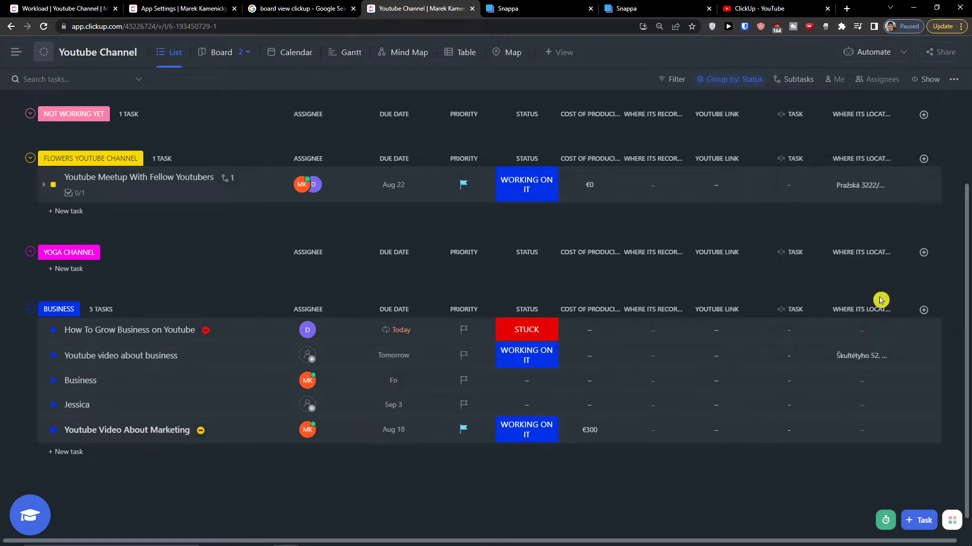
pyautogui.click(864, 385)
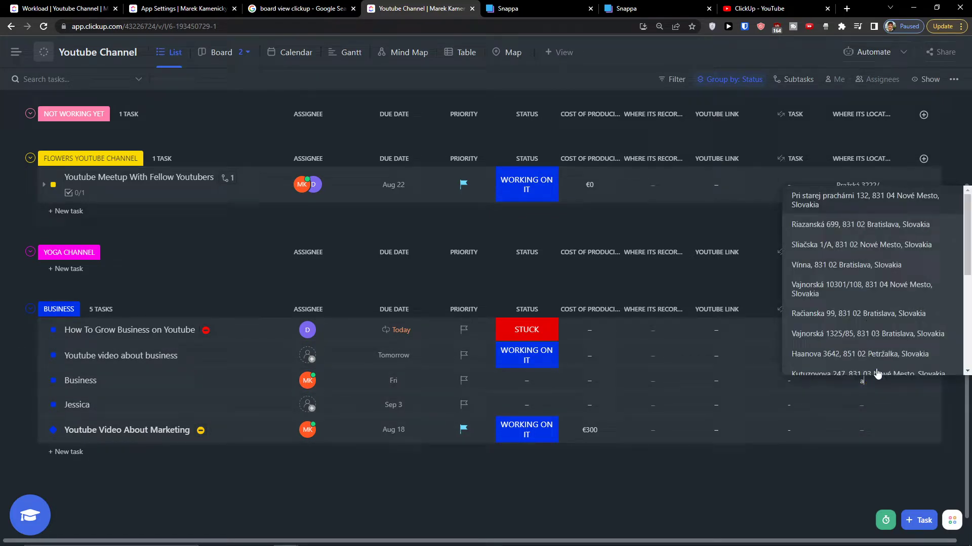
pyautogui.scroll(-2, 865, 311)
pyautogui.click(870, 306)
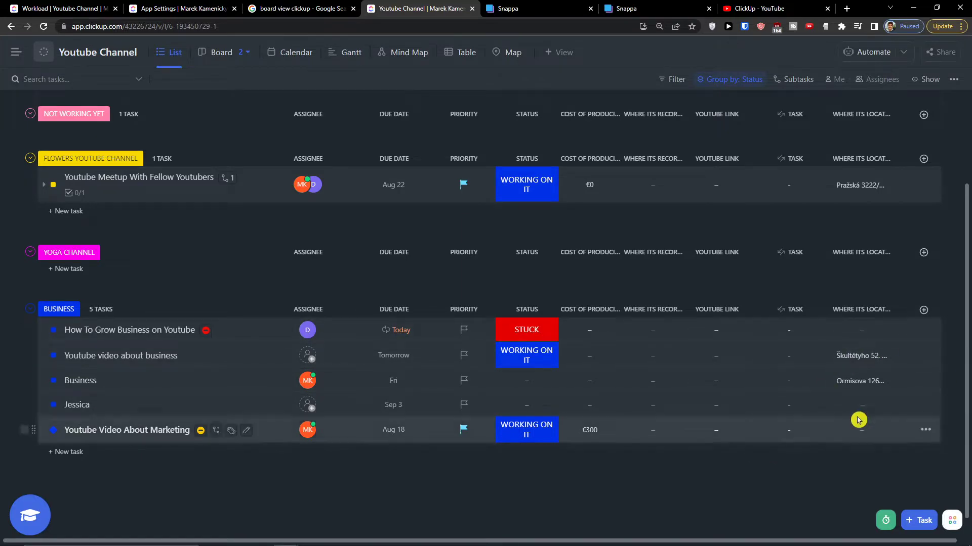
pyautogui.scroll(3, 850, 366)
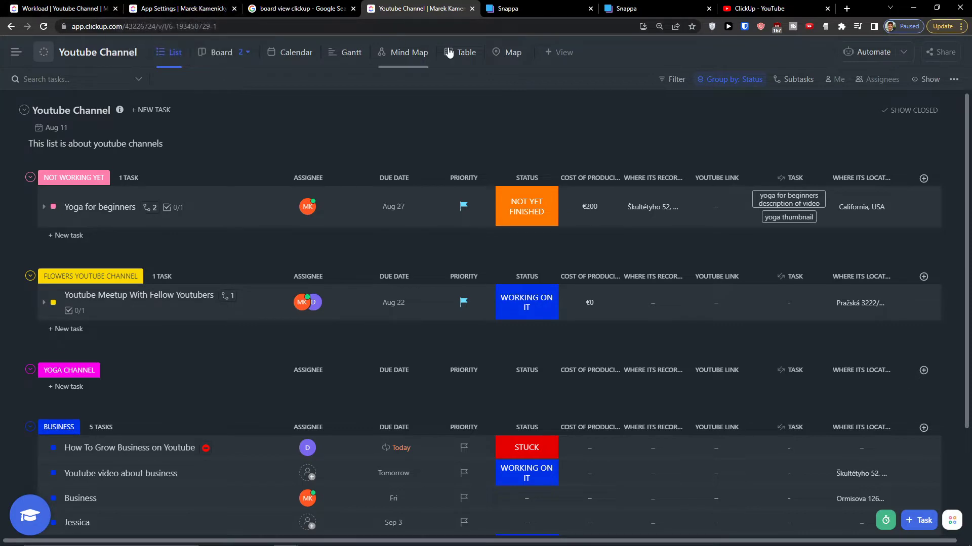
# Step: Go back to the Map view and pan to Europe's task pin
pyautogui.click(501, 53)
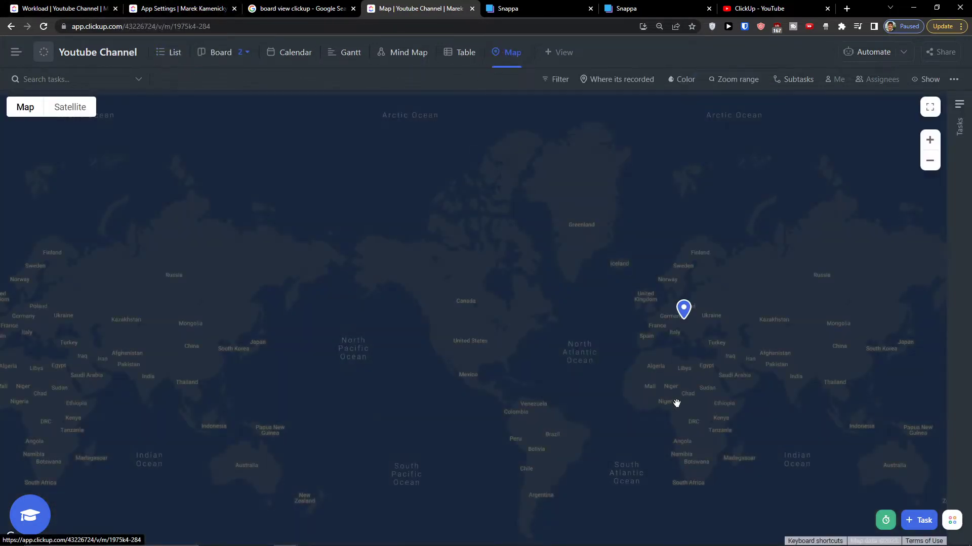
pyautogui.scroll(-3, 676, 404)
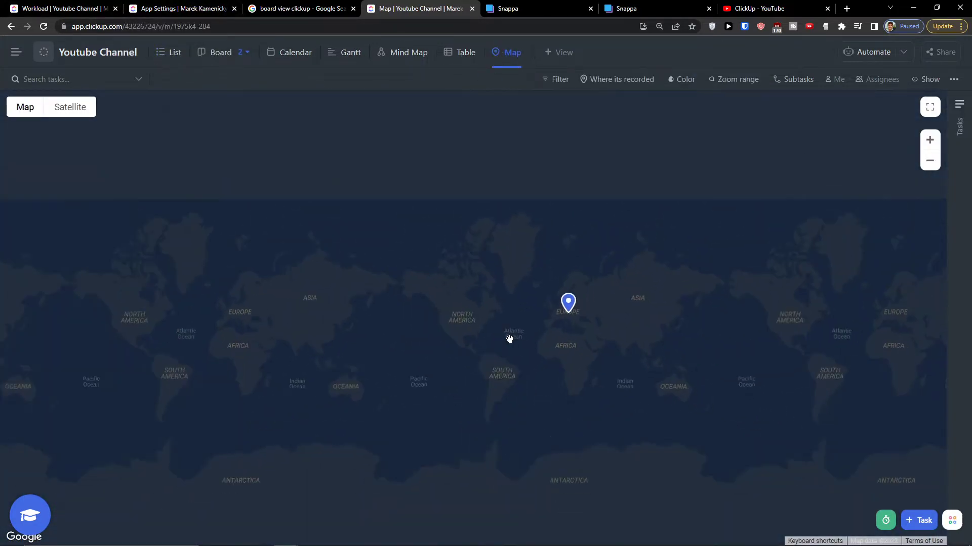
pyautogui.scroll(3, 447, 352)
pyautogui.scroll(3, 445, 352)
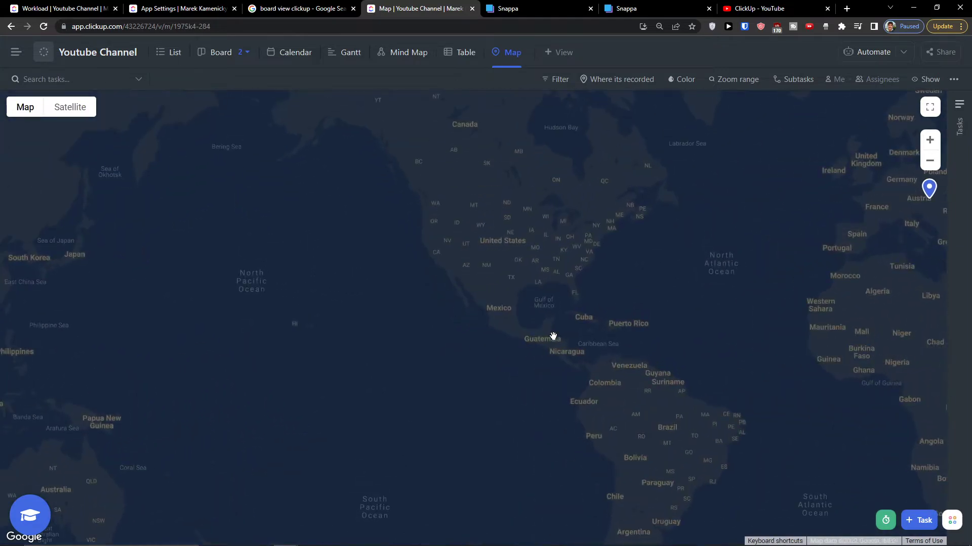
pyautogui.moveTo(553, 336); pyautogui.dragTo(416, 438)
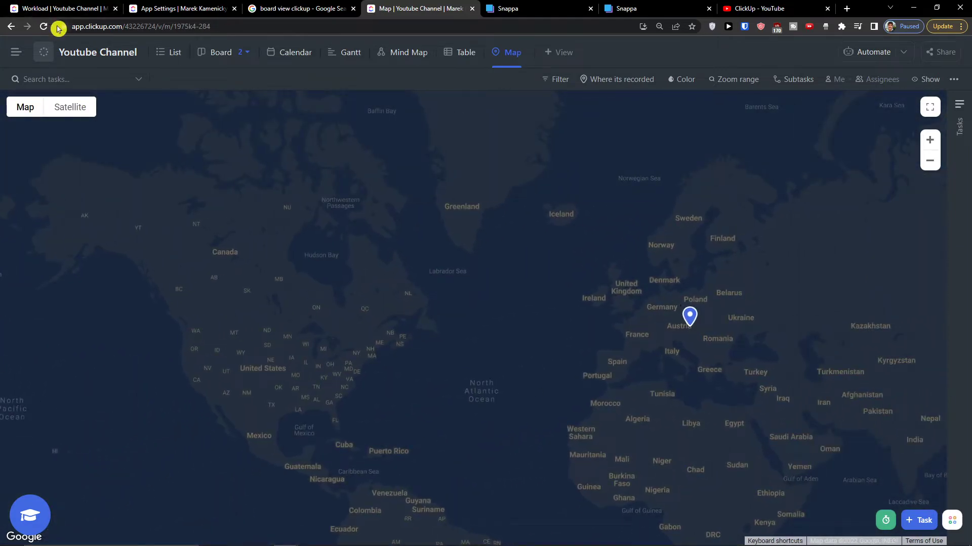
# Step: Reload the page and open the map's location field list
pyautogui.click(45, 26)
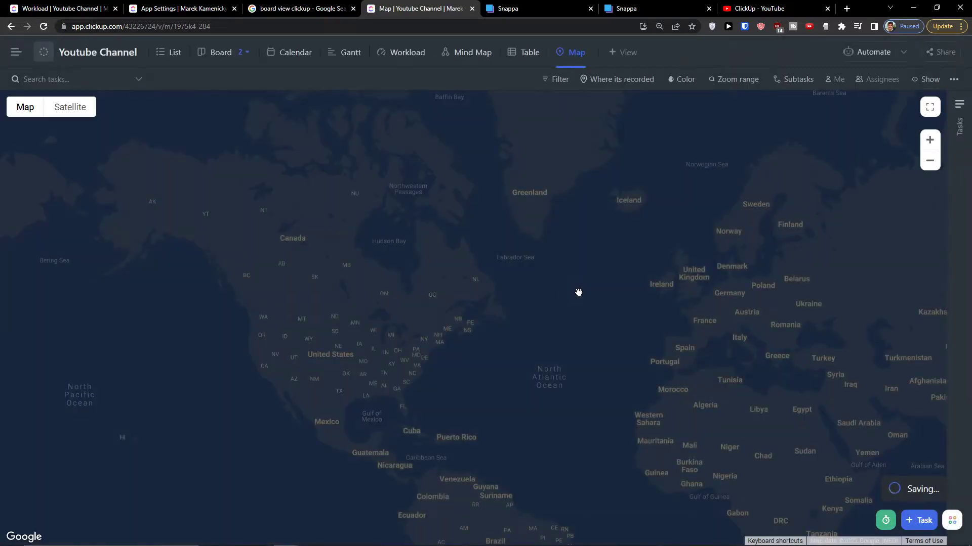
pyautogui.scroll(1, 719, 333)
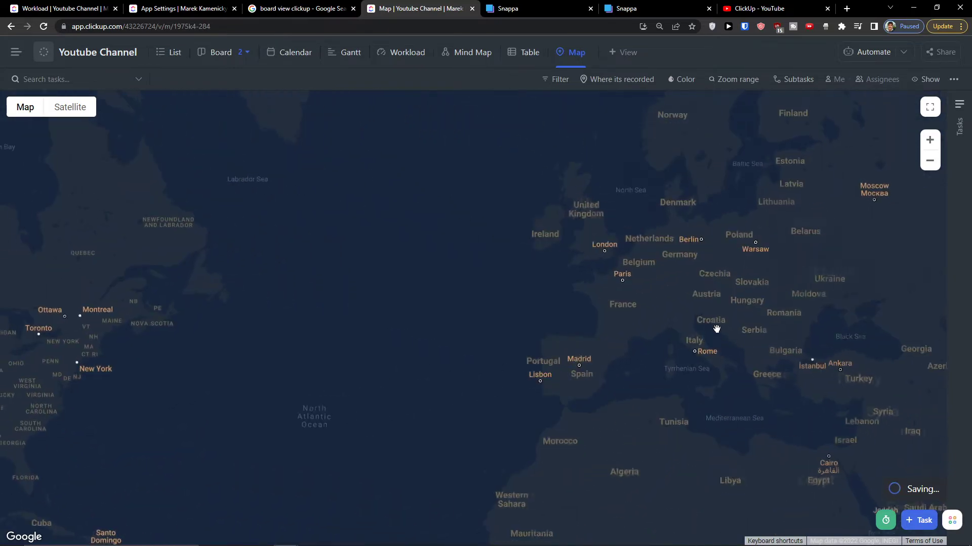
pyautogui.click(592, 81)
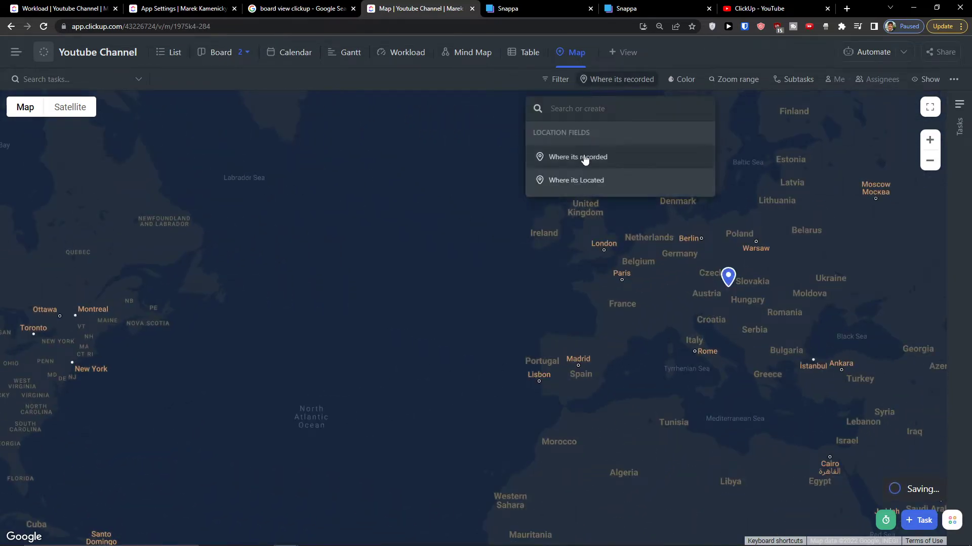
# Step: Place the map pins using the Where its Located field
pyautogui.click(582, 157)
pyautogui.click(607, 79)
pyautogui.click(570, 180)
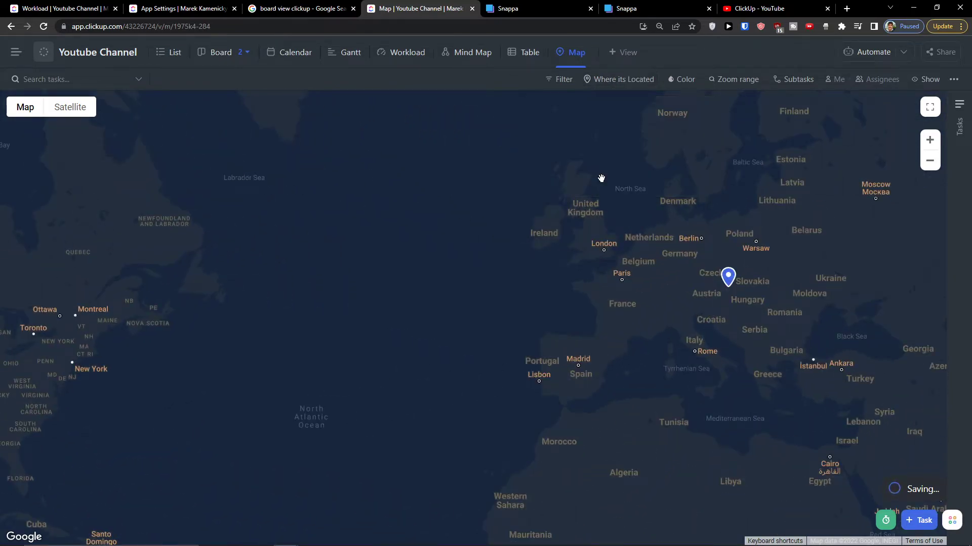
pyautogui.scroll(-1, 601, 134)
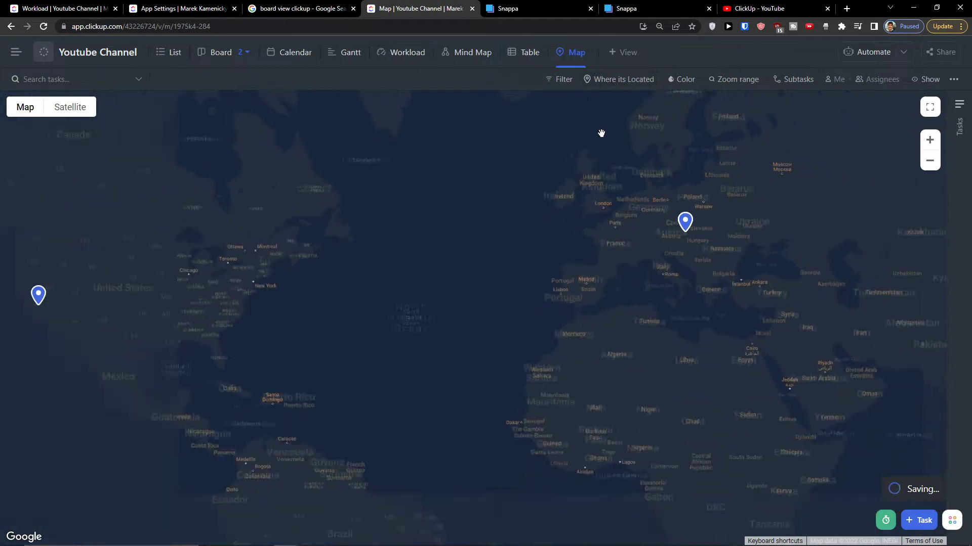
pyautogui.click(613, 81)
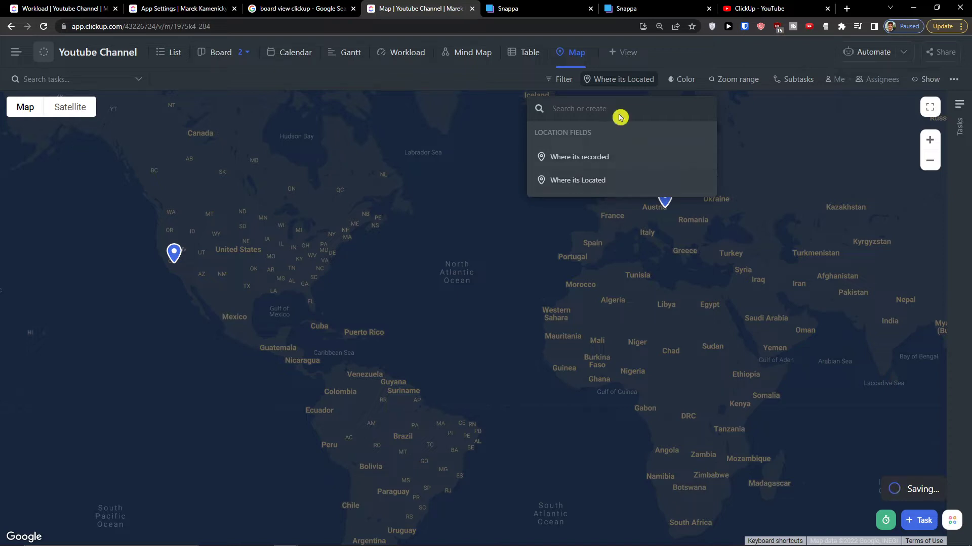
# Step: Colour the pins by the Status custom field instead of a plain red swatch
pyautogui.click(675, 78)
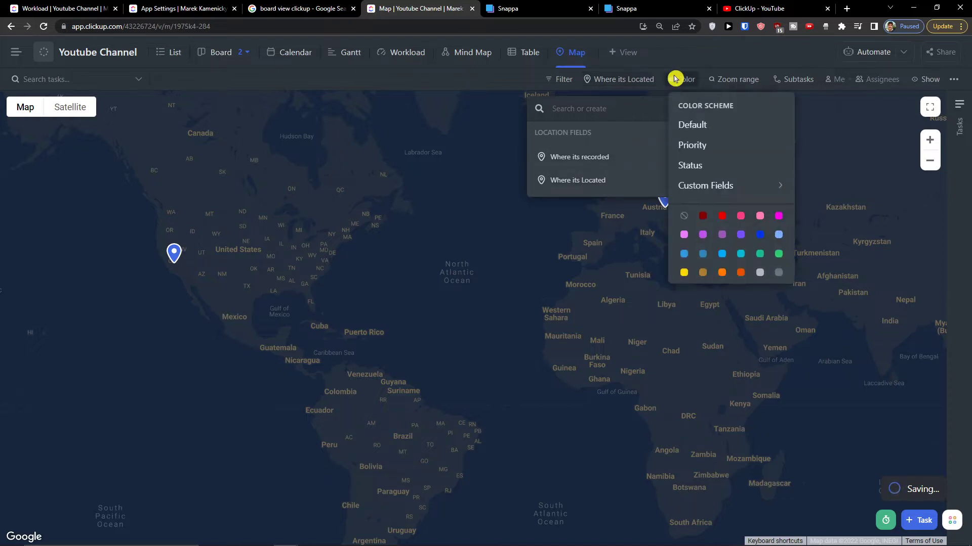
pyautogui.click(723, 217)
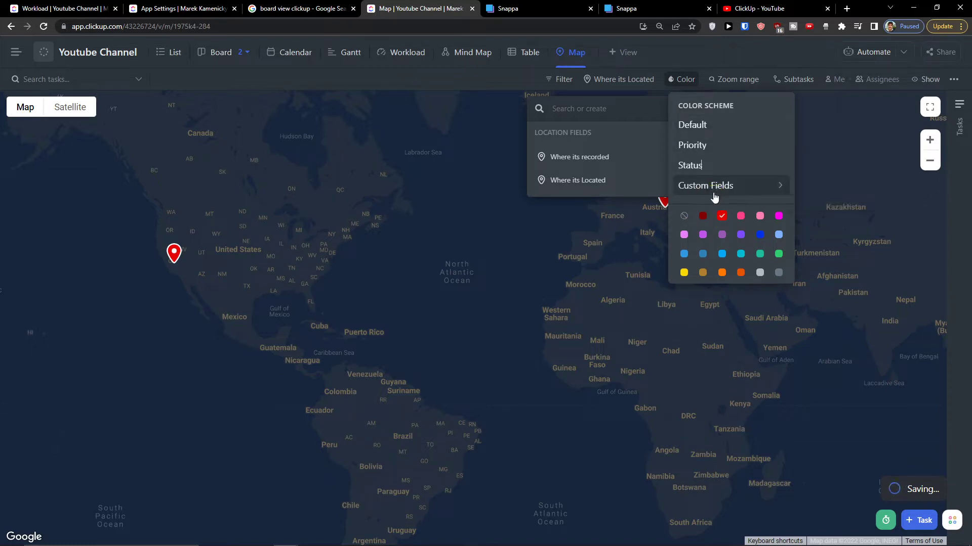
pyautogui.click(740, 216)
pyautogui.click(810, 192)
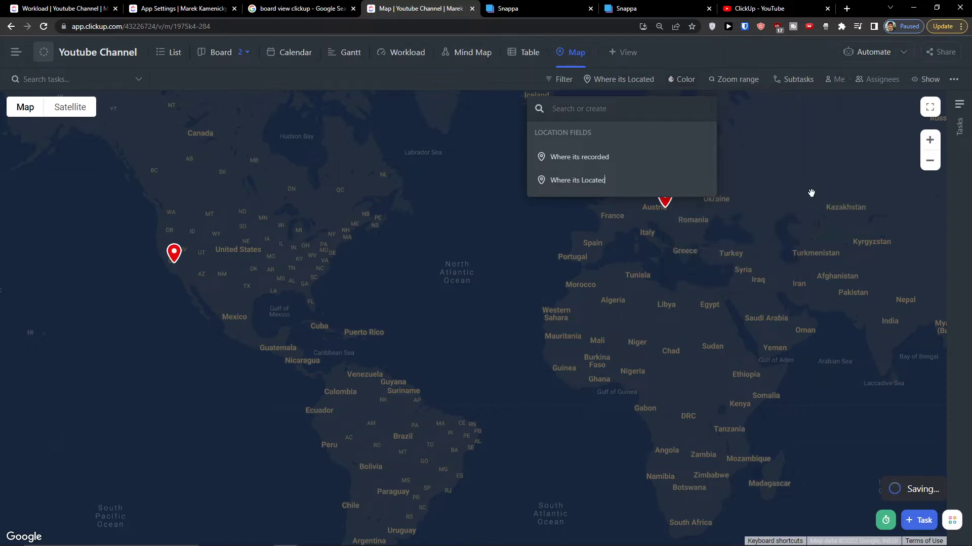
pyautogui.click(625, 87)
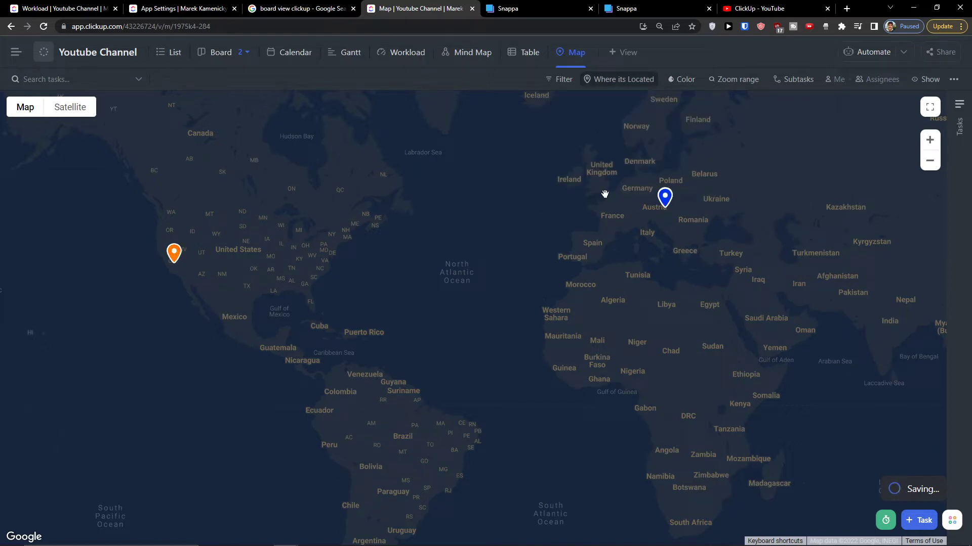
pyautogui.click(644, 81)
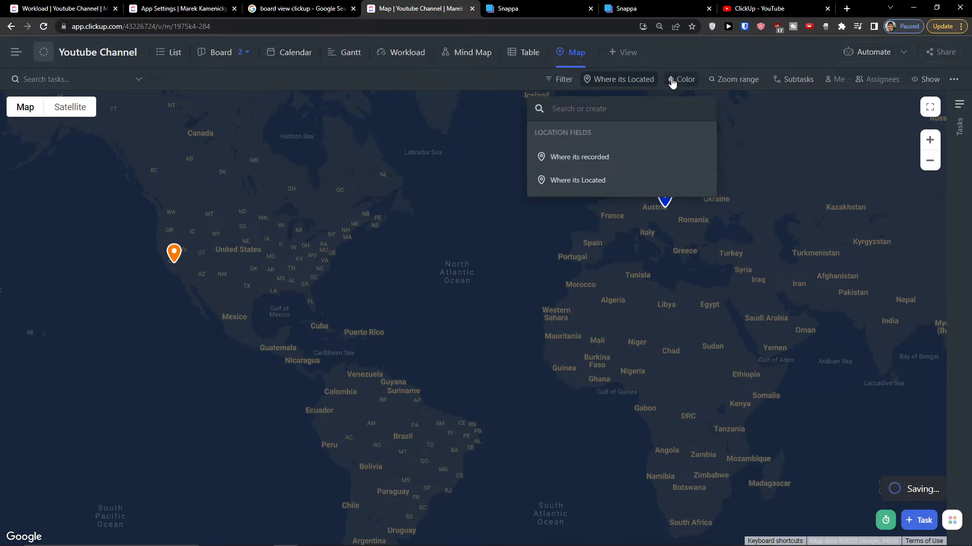
pyautogui.click(682, 80)
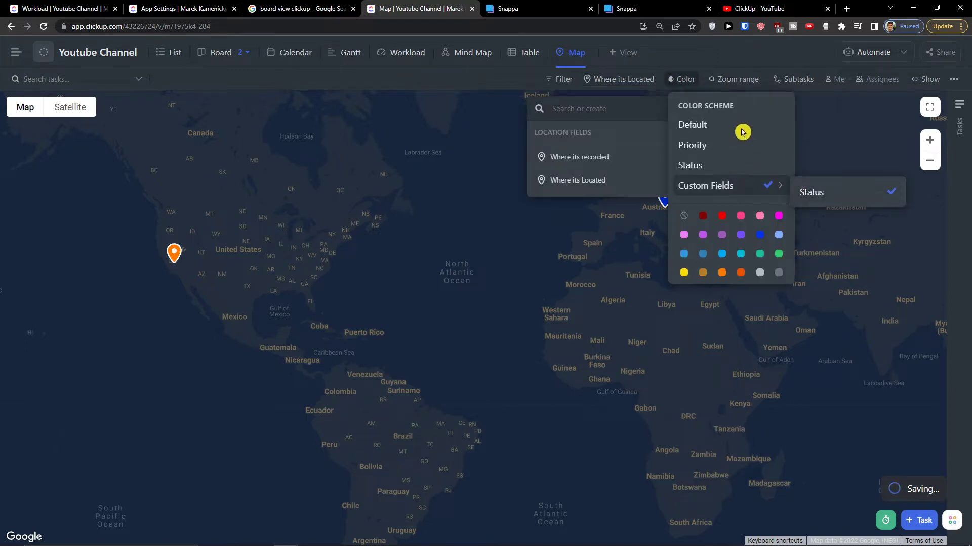
pyautogui.click(718, 130)
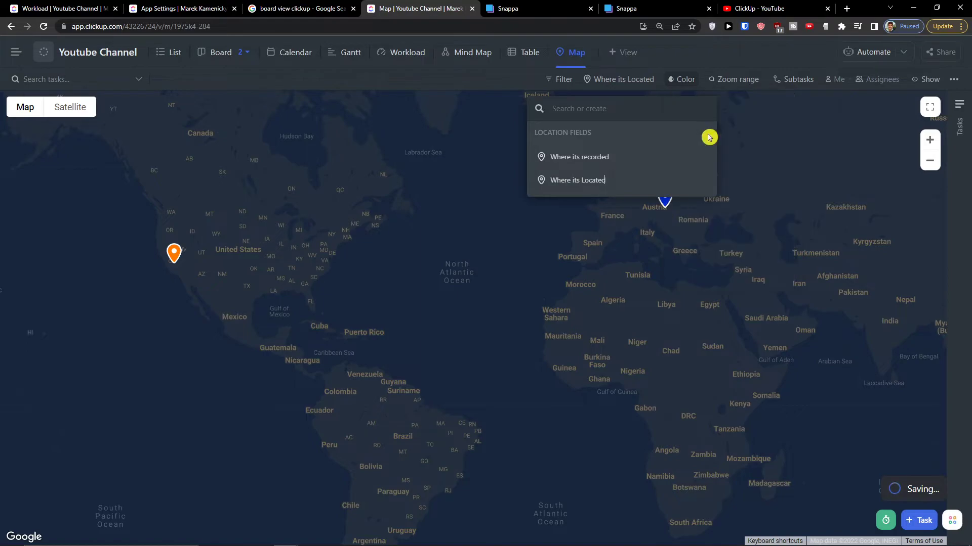
pyautogui.click(663, 217)
# Step: Zoom in on Bratislava to bring the task pins into view
pyautogui.scroll(5, 663, 217)
pyautogui.scroll(5, 663, 216)
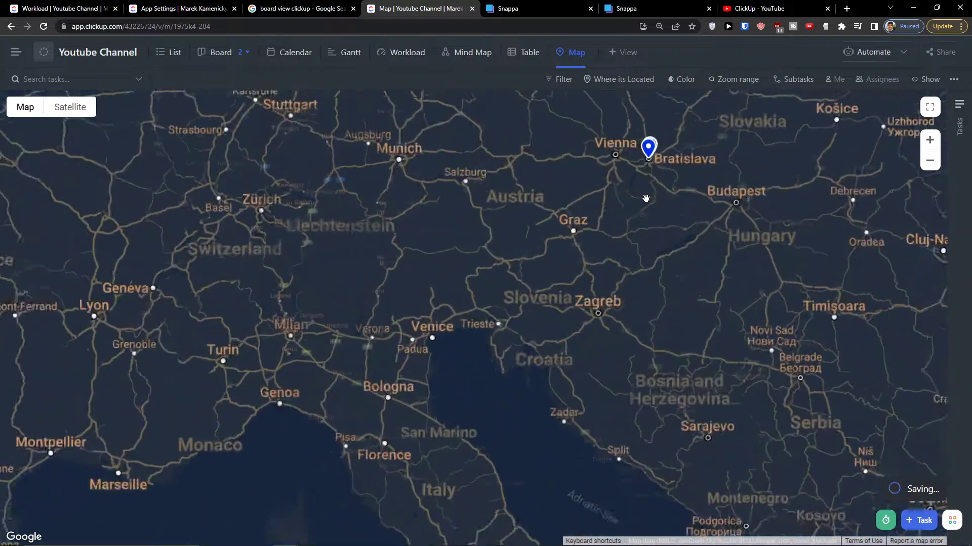
pyautogui.scroll(5, 612, 212)
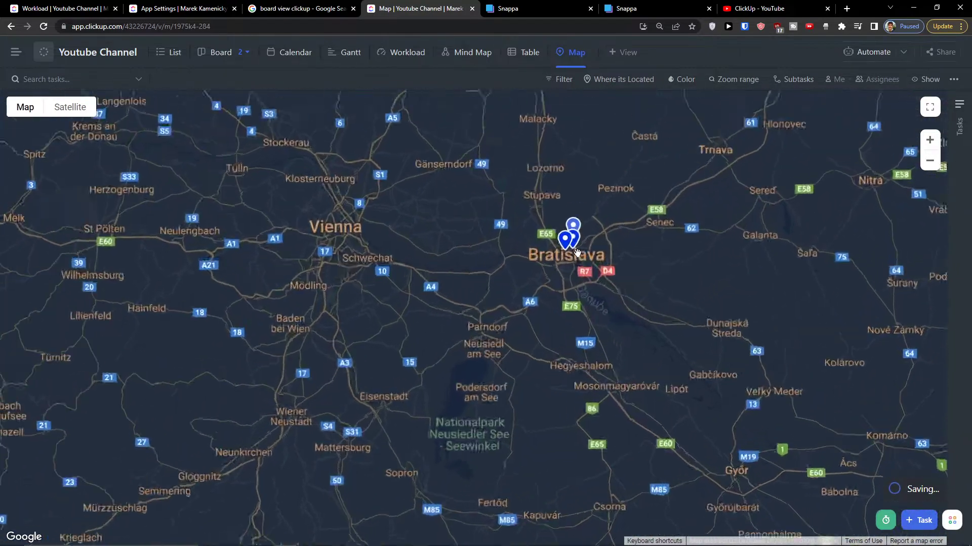
pyautogui.scroll(2, 555, 306)
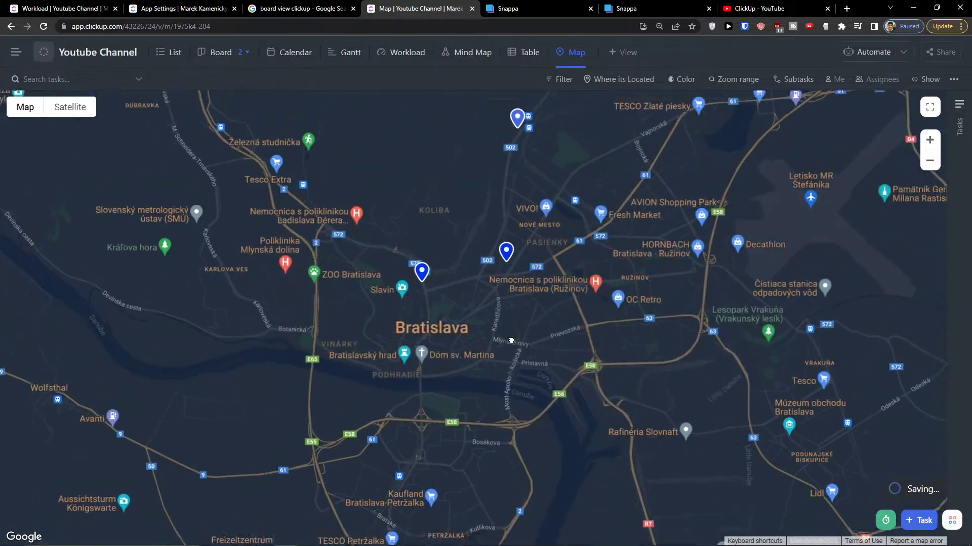
pyautogui.moveTo(457, 303); pyautogui.dragTo(484, 375)
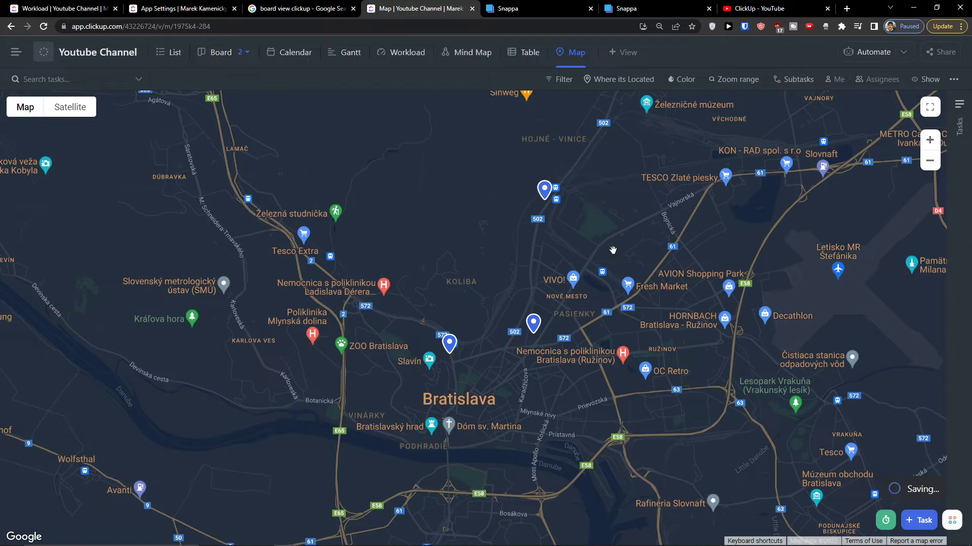
# Step: Try the zoom range slider, keeping 0–18, and switch the map to satellite imagery
pyautogui.click(744, 84)
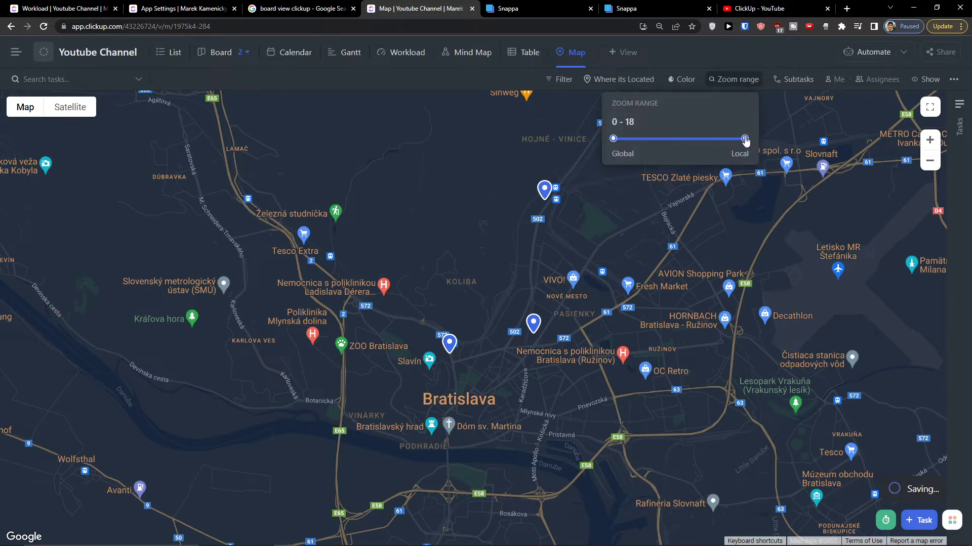
pyautogui.moveTo(704, 144); pyautogui.dragTo(679, 143)
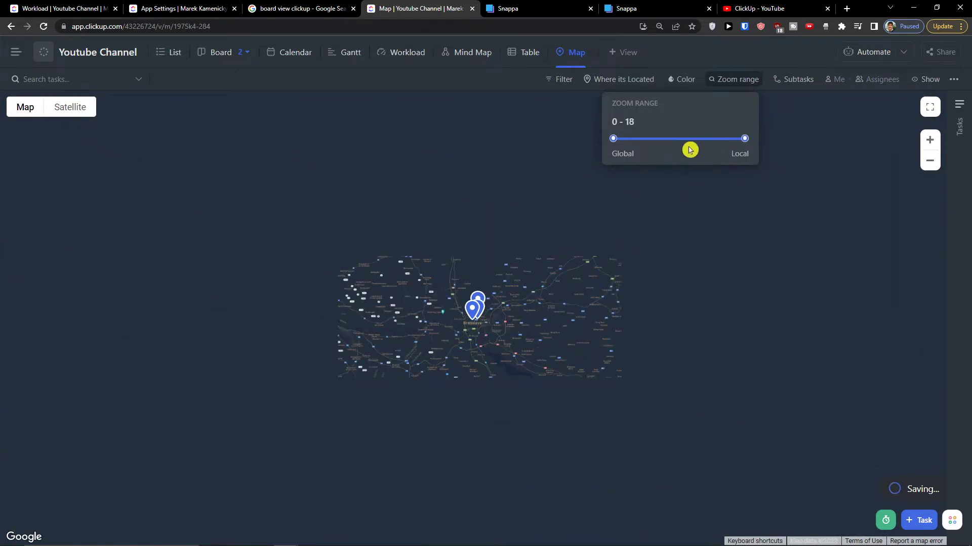
pyautogui.click(667, 201)
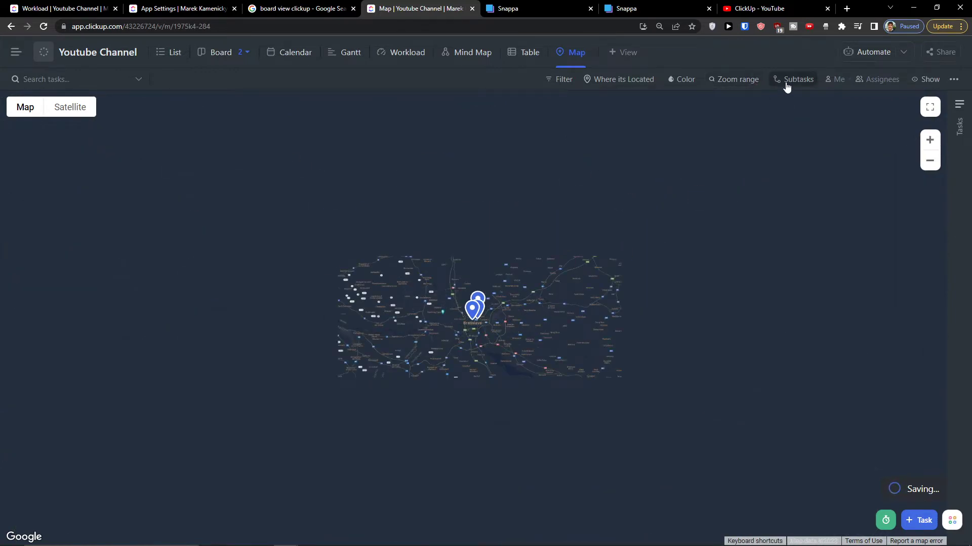
pyautogui.click(68, 108)
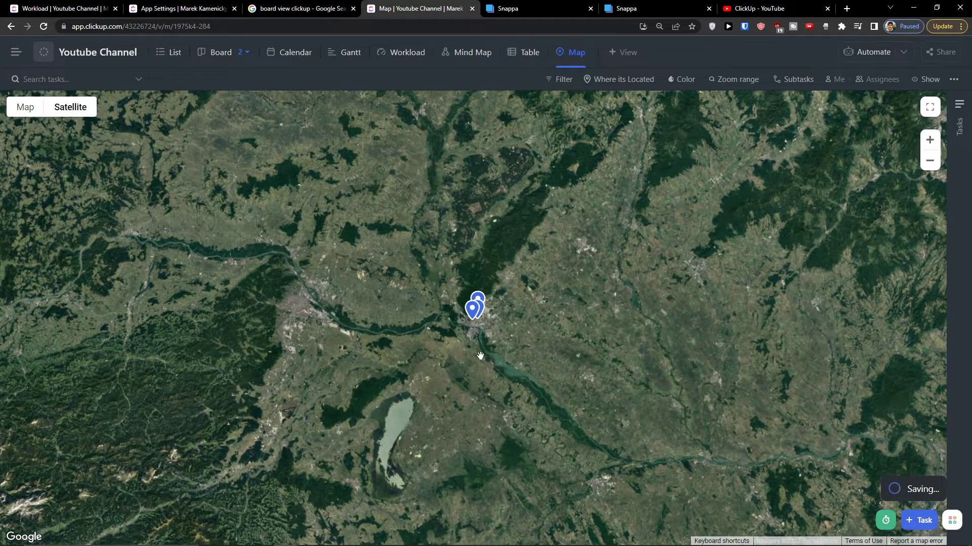
# Step: Zoom into the satellite buildings by the pin, then out to the California pin over the western US
pyautogui.scroll(5, 478, 309)
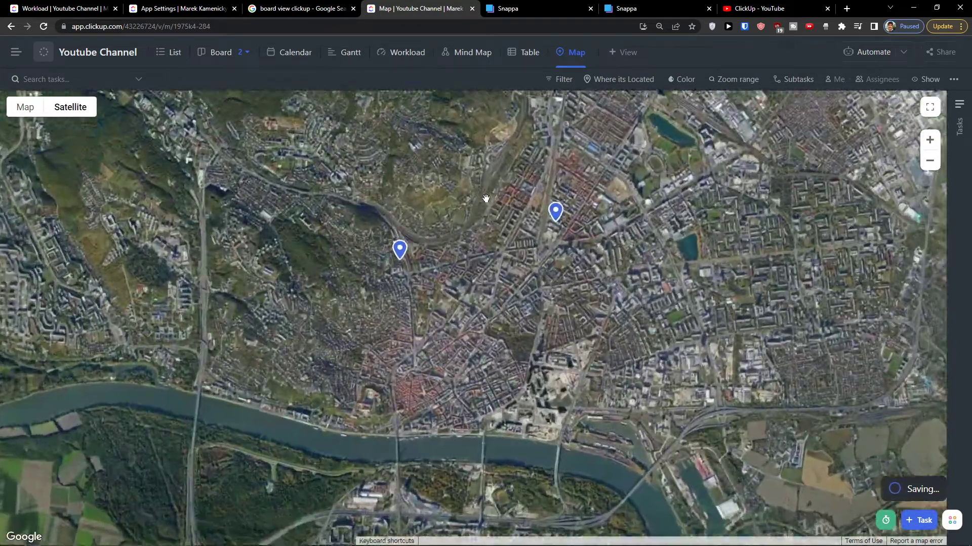
pyautogui.scroll(5, 486, 199)
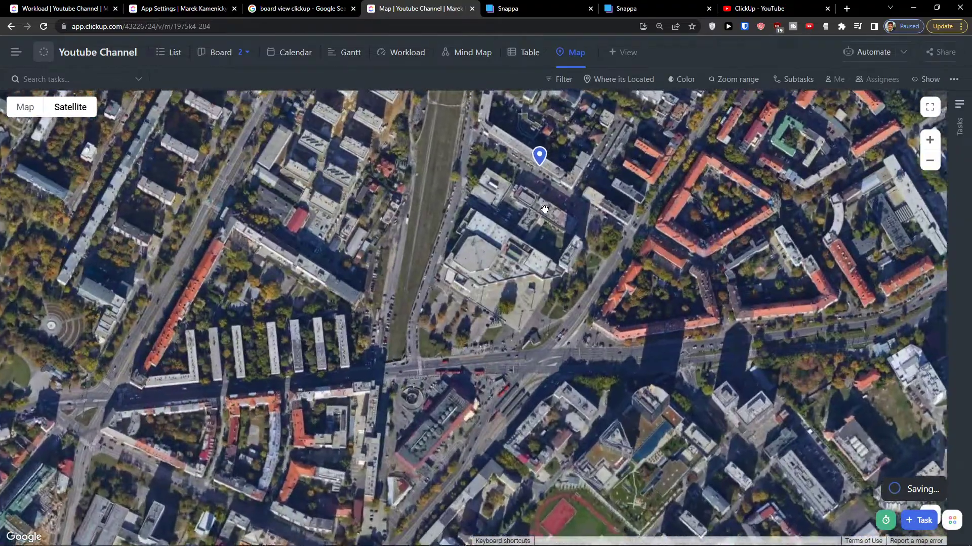
pyautogui.moveTo(545, 209); pyautogui.dragTo(516, 334)
pyautogui.scroll(2, 516, 324)
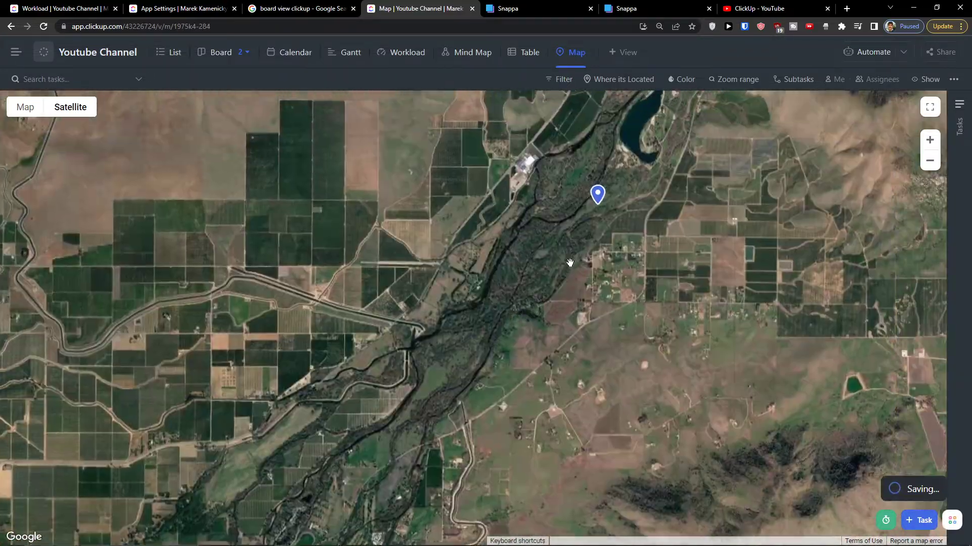
pyautogui.scroll(2, 570, 263)
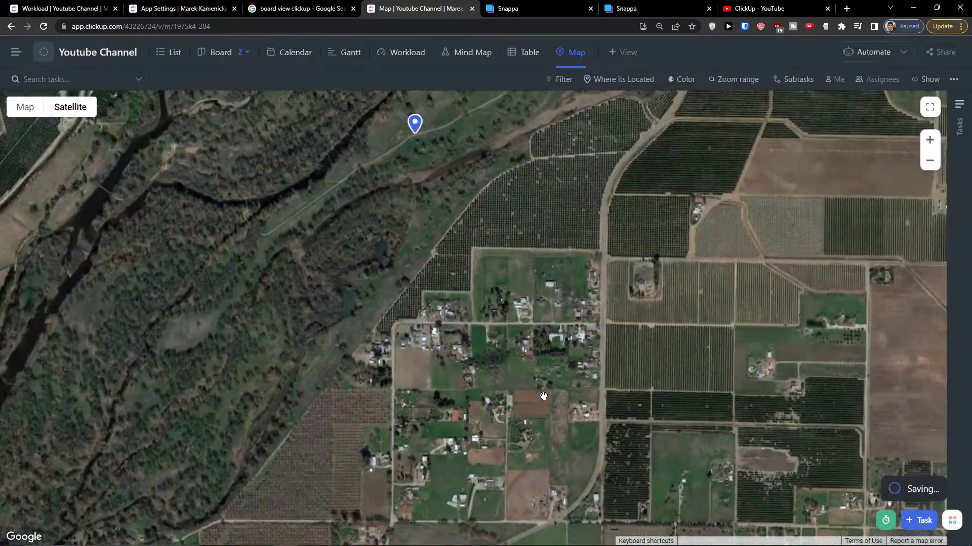
pyautogui.scroll(-5, 544, 396)
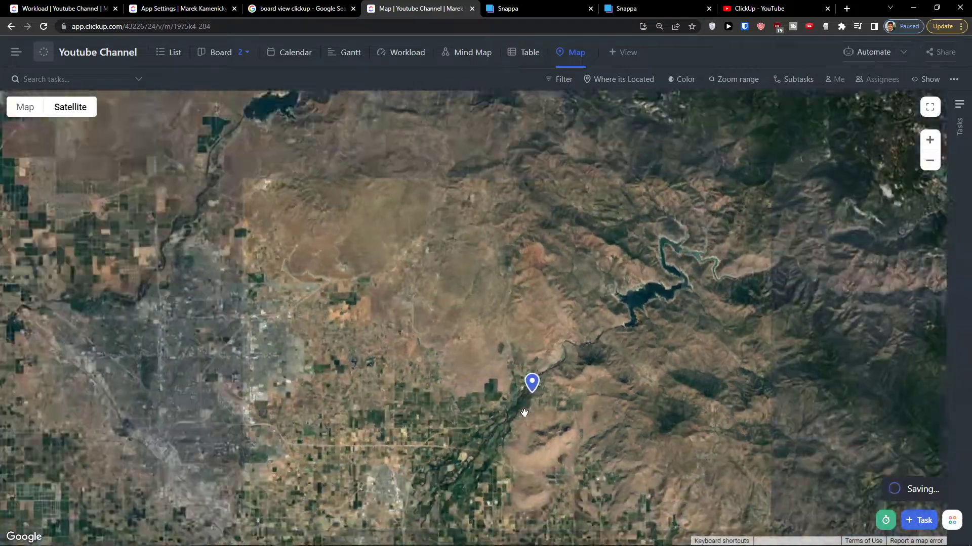
pyautogui.scroll(-5, 525, 413)
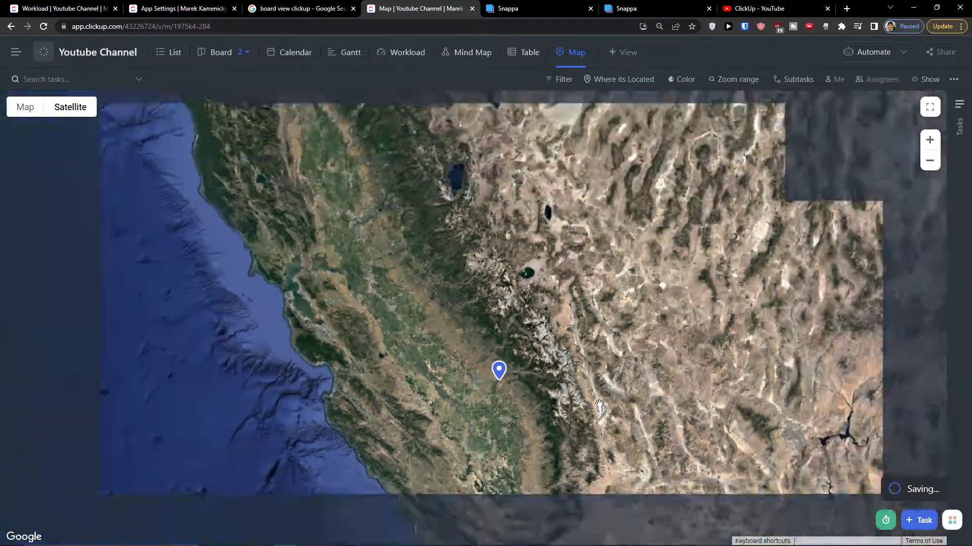
pyautogui.scroll(-2, 634, 382)
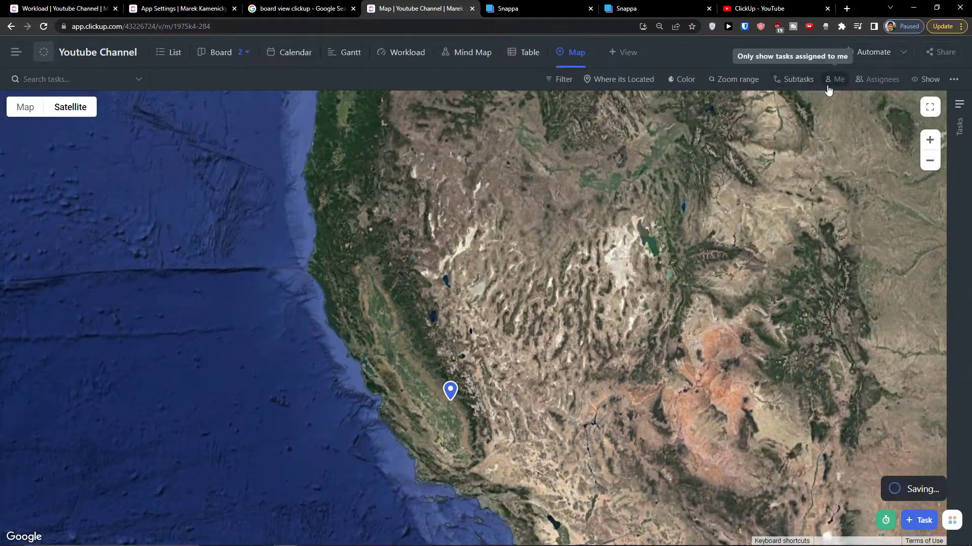
# Step: Pan from the US pins across to Europe, then over Scandinavia and Russia
pyautogui.moveTo(446, 335); pyautogui.dragTo(326, 330)
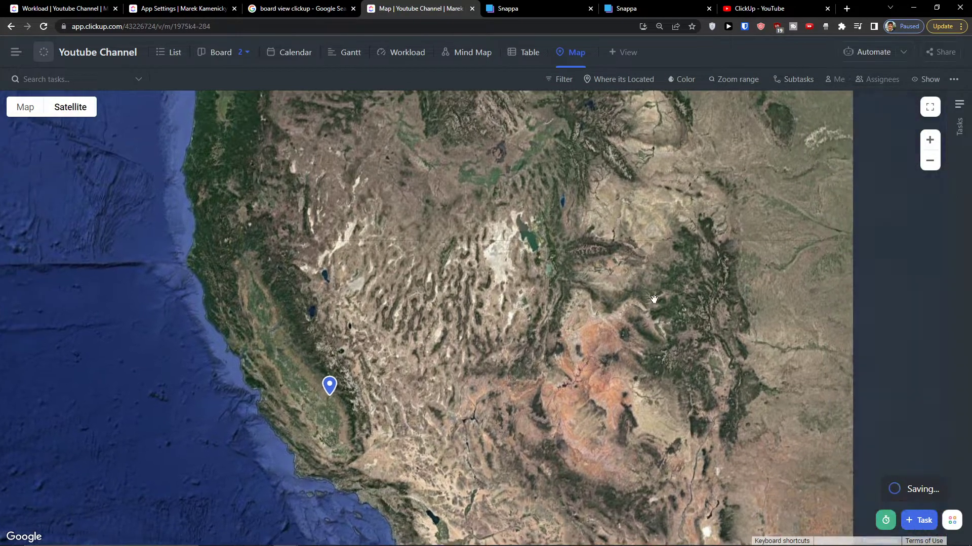
pyautogui.scroll(-1, 326, 331)
pyautogui.moveTo(547, 375); pyautogui.dragTo(426, 368)
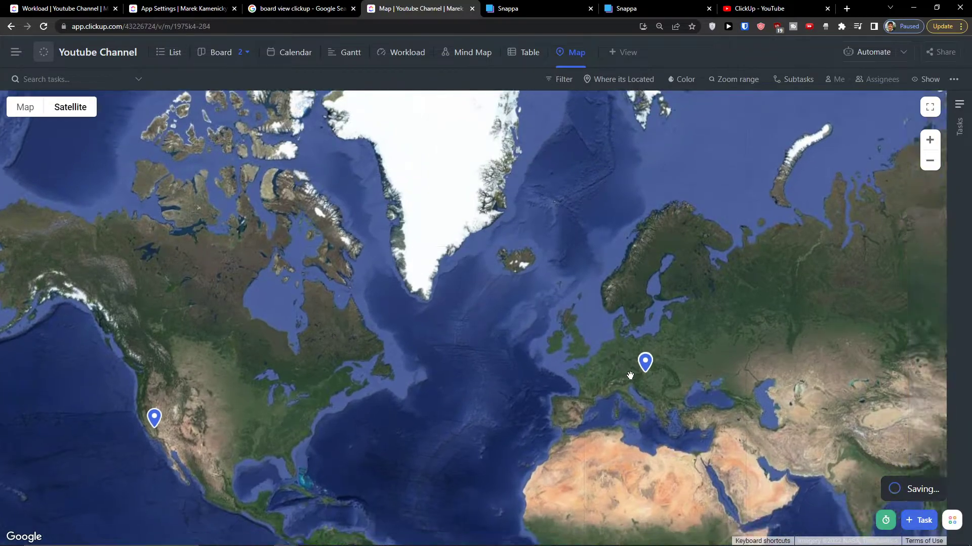
pyautogui.scroll(3, 632, 374)
pyautogui.scroll(-1, 634, 376)
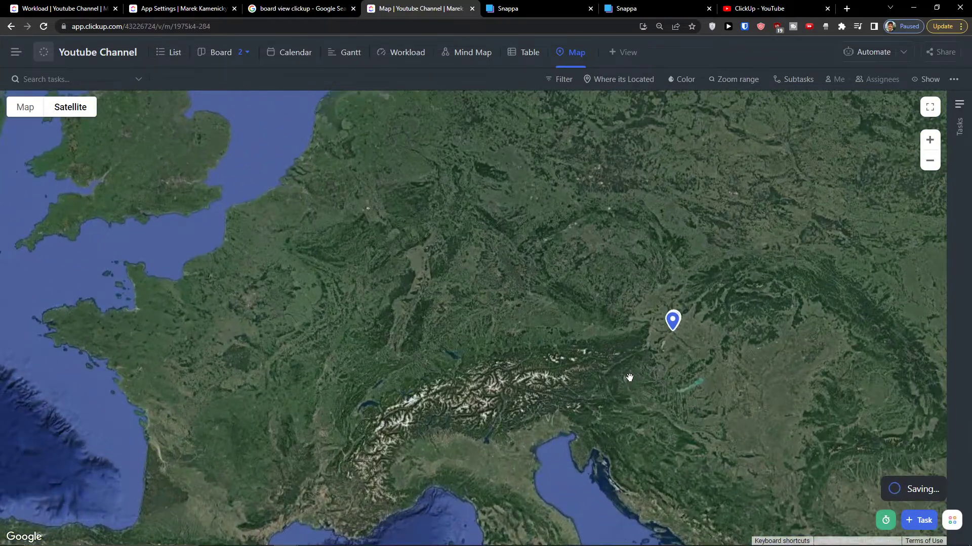
pyautogui.moveTo(737, 369); pyautogui.dragTo(434, 445)
# Step: Zoom in on a lake, then back out and into the task pins in central Europe
pyautogui.scroll(-1, 618, 367)
pyautogui.scroll(5, 618, 368)
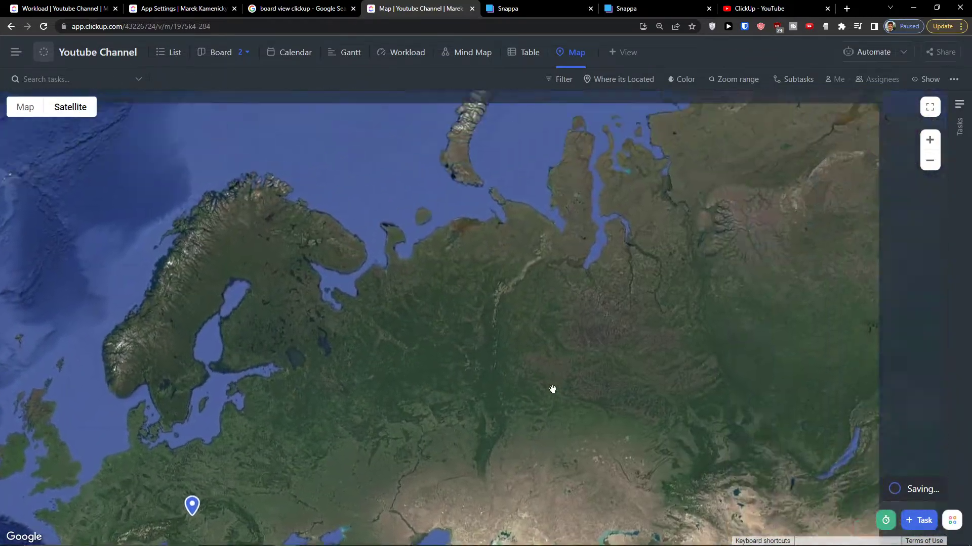
pyautogui.scroll(4, 567, 381)
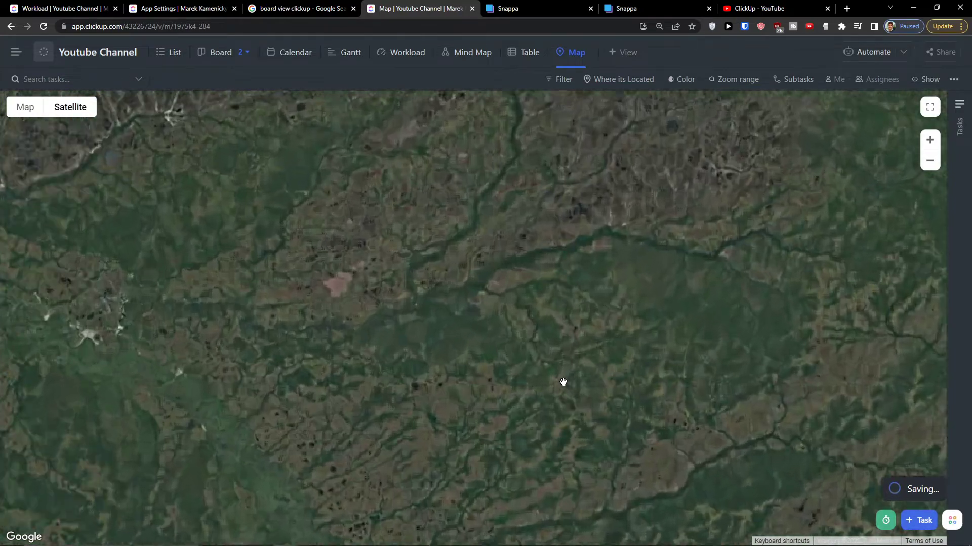
pyautogui.scroll(4, 480, 358)
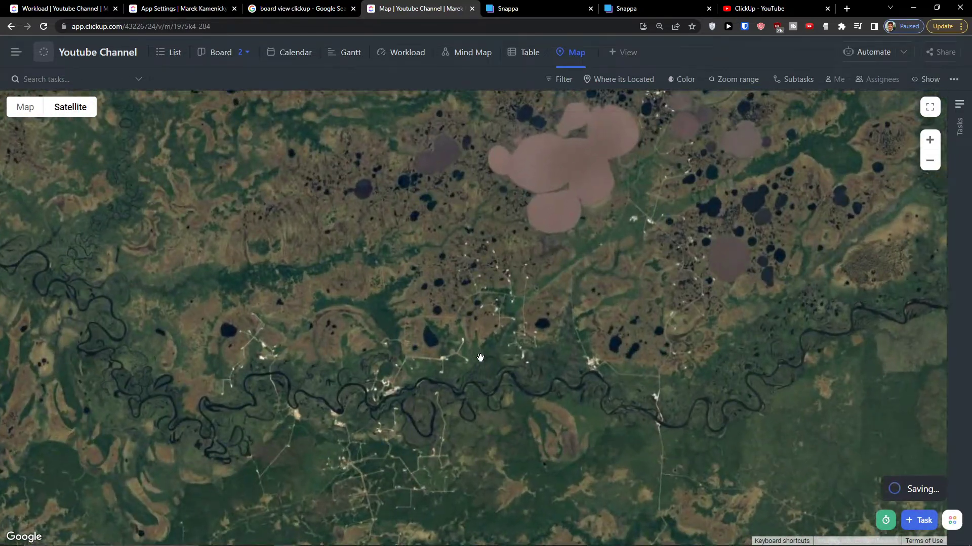
pyautogui.scroll(5, 479, 357)
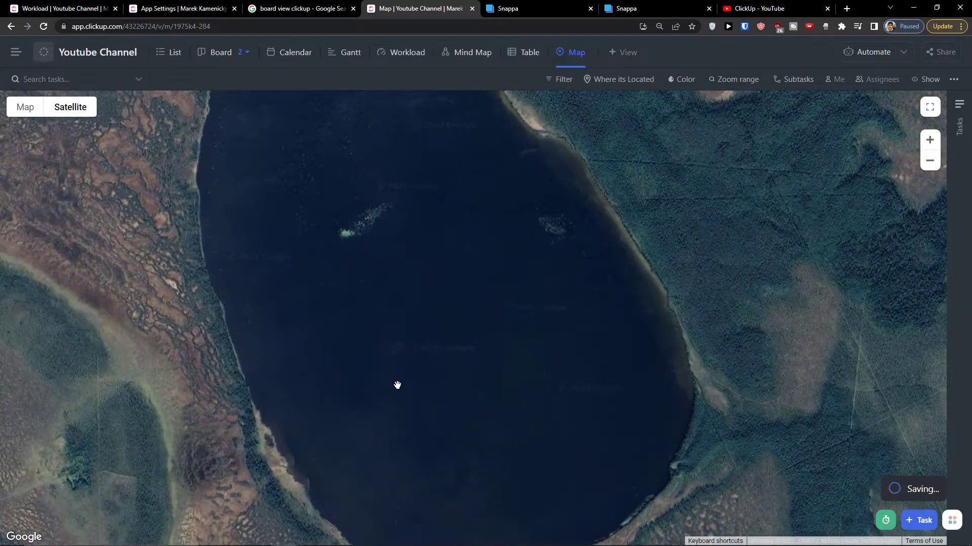
pyautogui.scroll(-5, 397, 385)
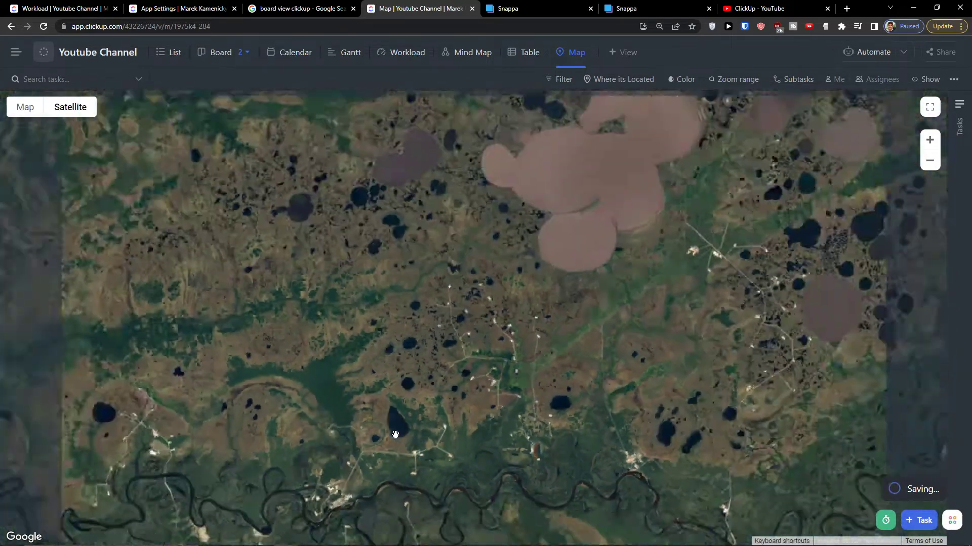
pyautogui.scroll(-5, 395, 435)
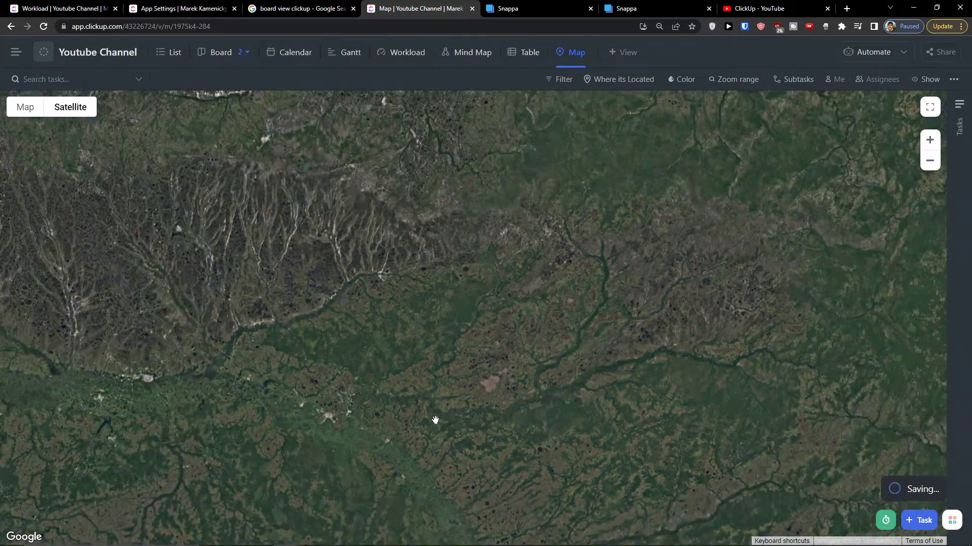
pyautogui.scroll(-8, 508, 346)
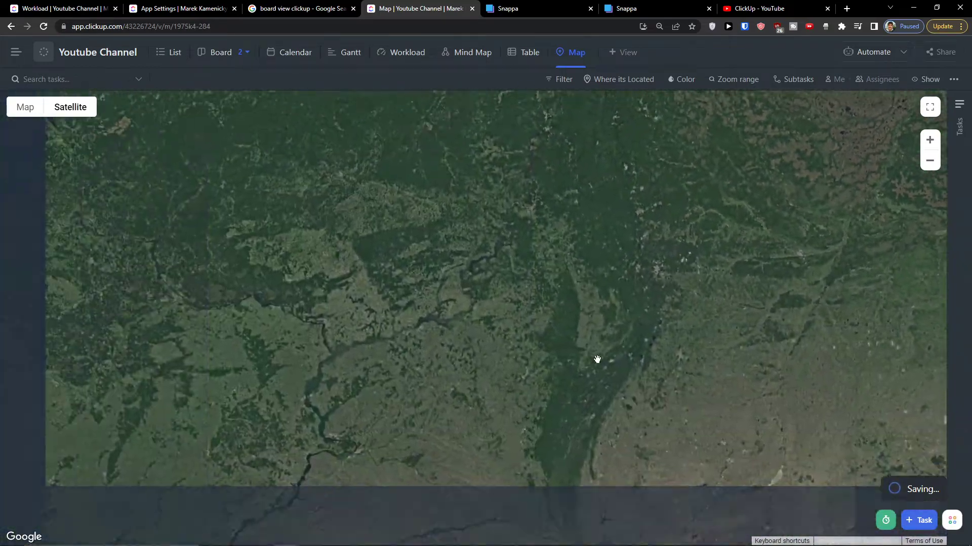
pyautogui.scroll(3, 385, 356)
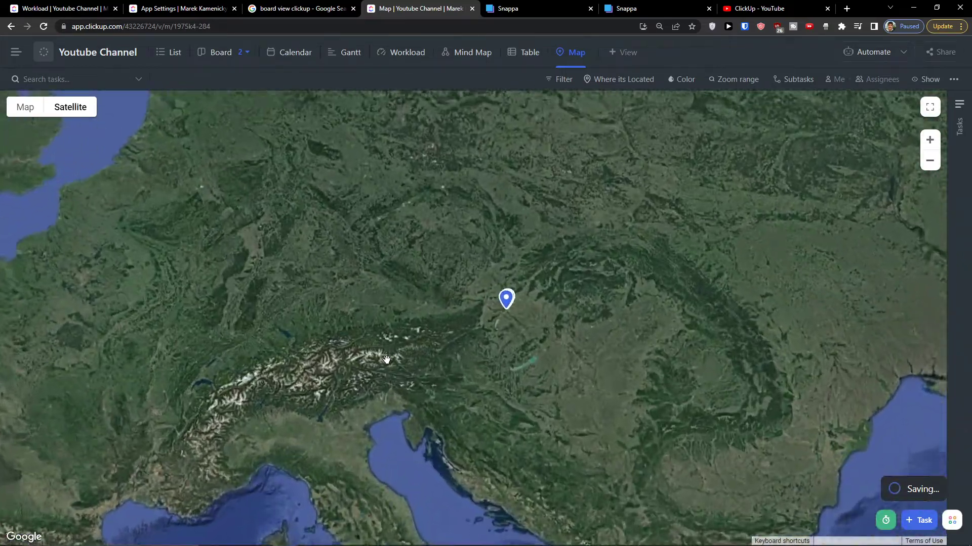
pyautogui.scroll(3, 599, 266)
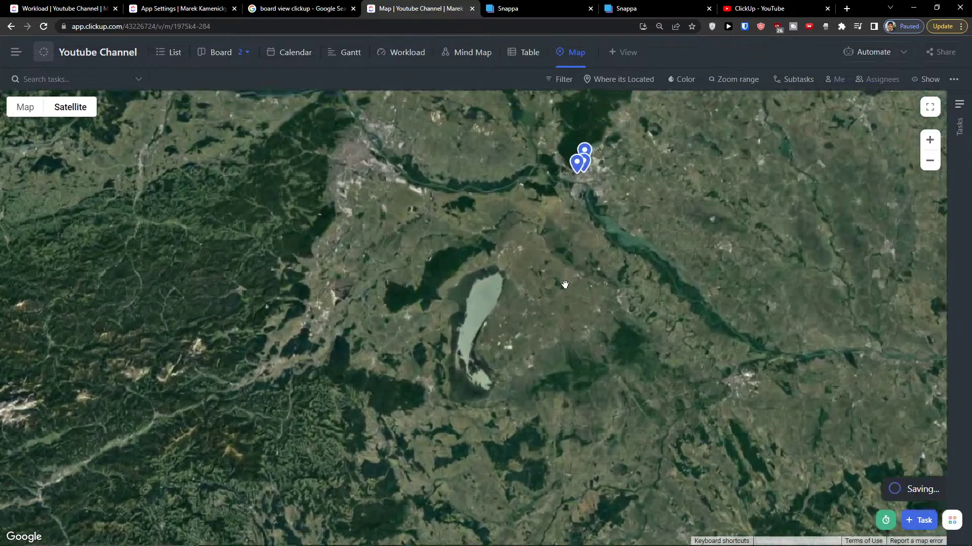
# Step: Pan and zoom the tilted satellite map across the housing blocks to centre the roundabout and glass-roofed store
pyautogui.moveTo(333, 217); pyautogui.dragTo(613, 389)
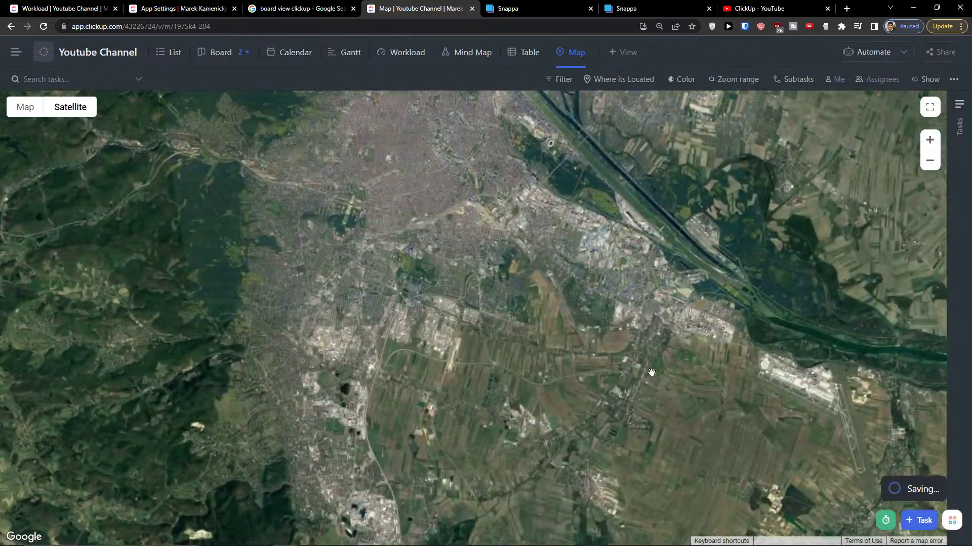
pyautogui.scroll(5, 682, 232)
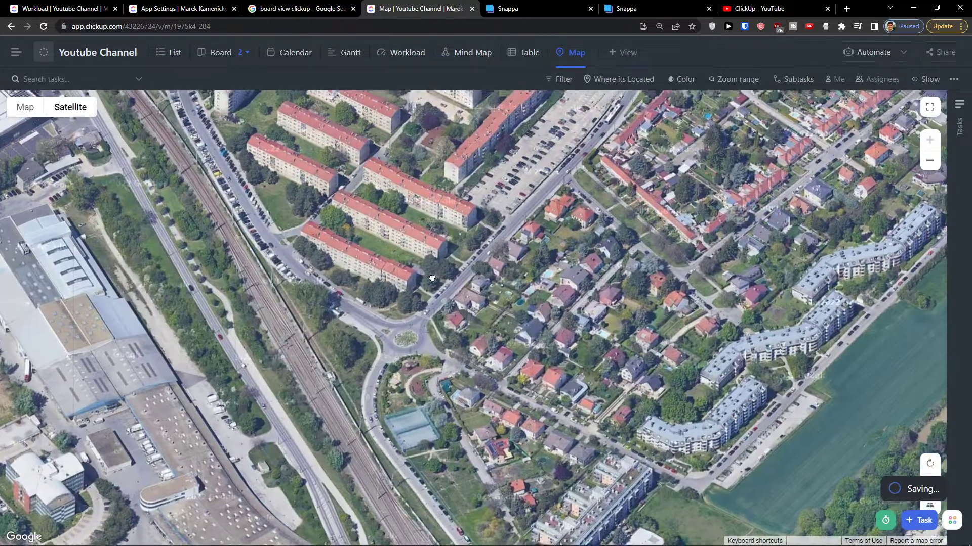
pyautogui.moveTo(432, 278); pyautogui.dragTo(598, 441)
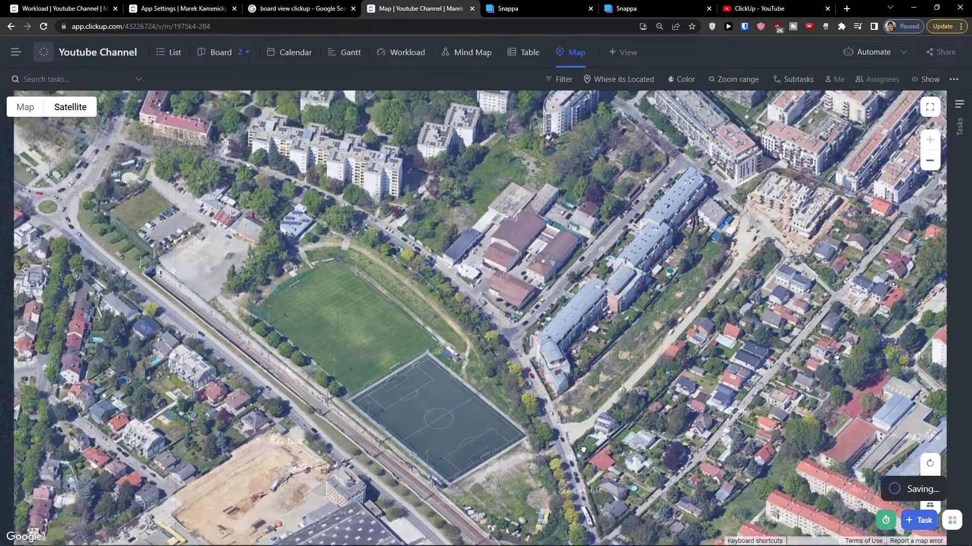
pyautogui.moveTo(351, 266); pyautogui.dragTo(627, 348)
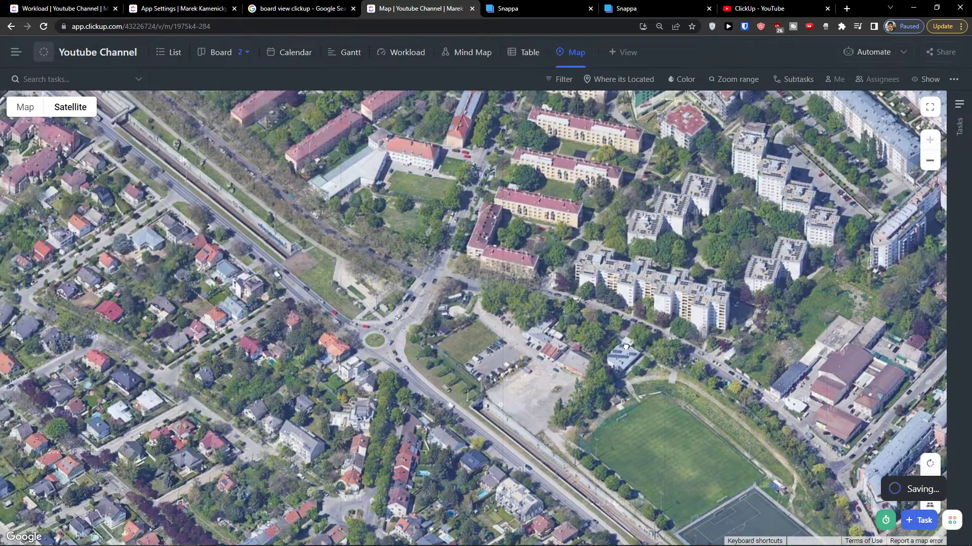
pyautogui.moveTo(446, 174); pyautogui.dragTo(600, 316)
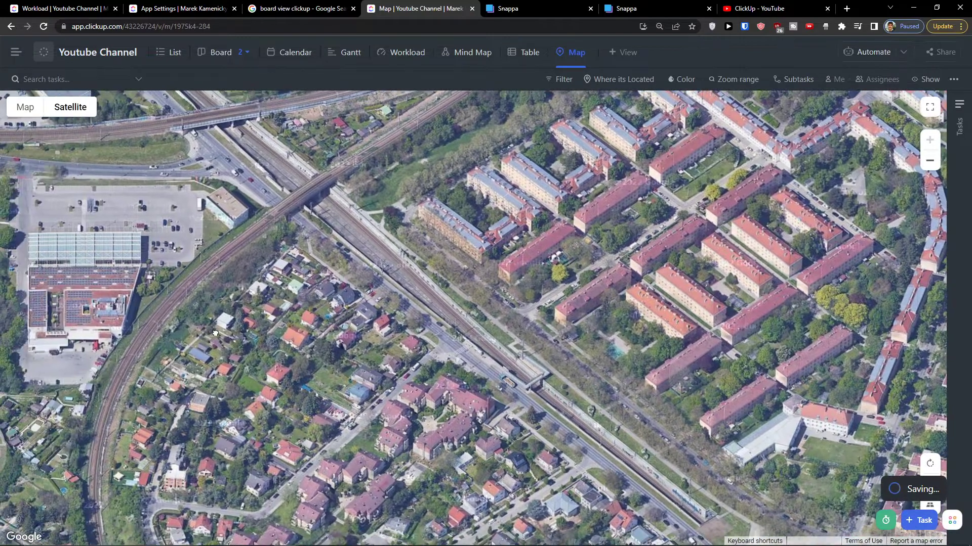
pyautogui.moveTo(226, 333); pyautogui.dragTo(563, 359)
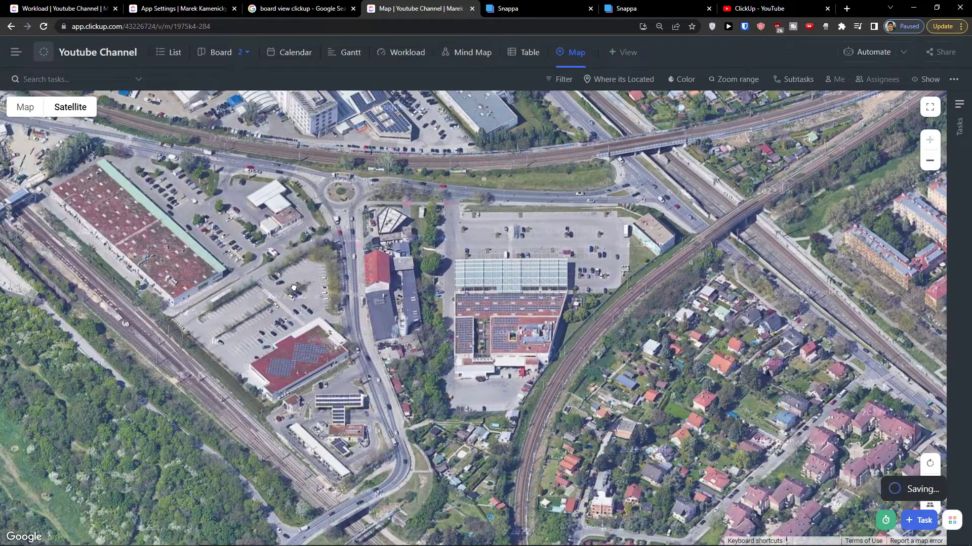
pyautogui.moveTo(294, 287); pyautogui.dragTo(434, 372)
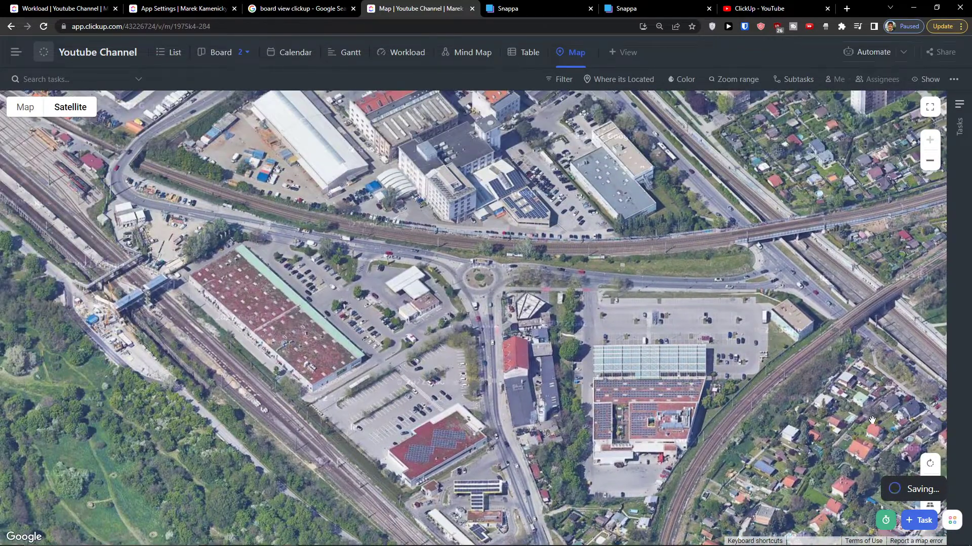
# Step: Flip the satellite view to top-down, cancel a new task form, then re-tilt and rotate the map
pyautogui.click(932, 508)
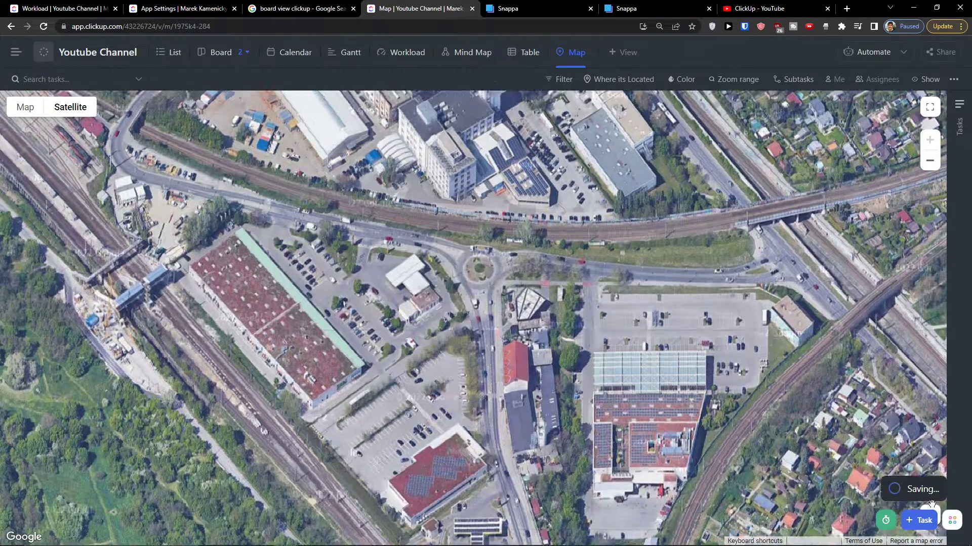
pyautogui.click(936, 516)
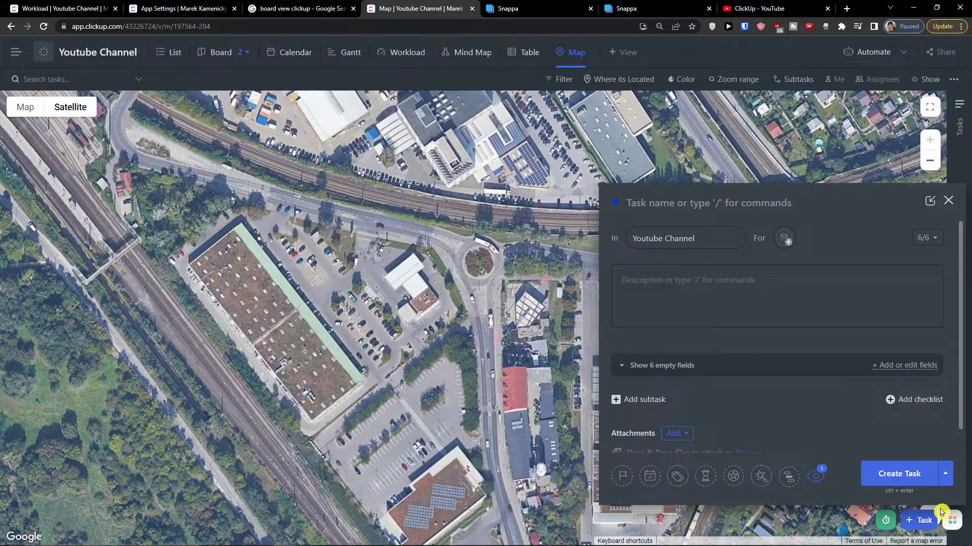
pyautogui.click(948, 201)
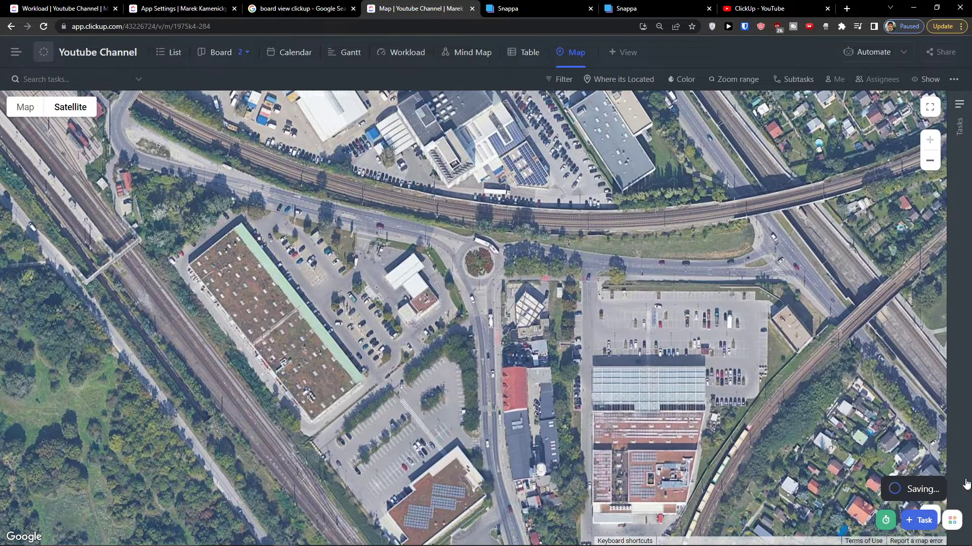
pyautogui.click(937, 509)
pyautogui.click(931, 466)
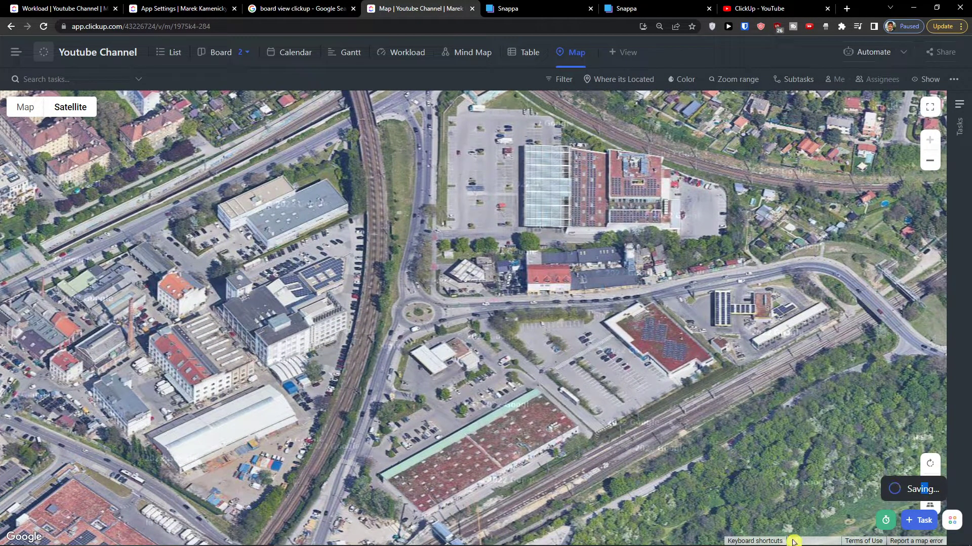
# Step: Check the map's keyboard shortcuts list, then rotate the view around the roundabout with Shift+Right
pyautogui.click(755, 541)
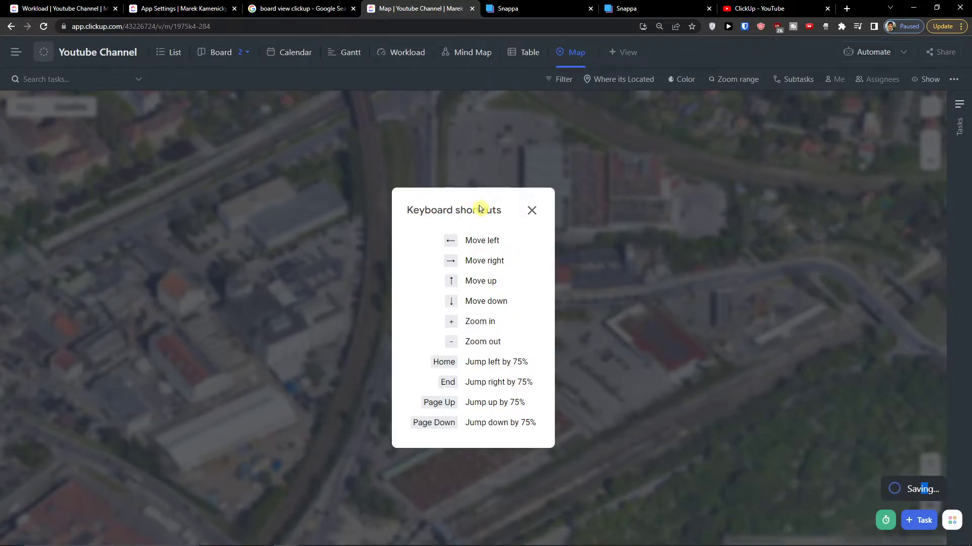
pyautogui.click(531, 211)
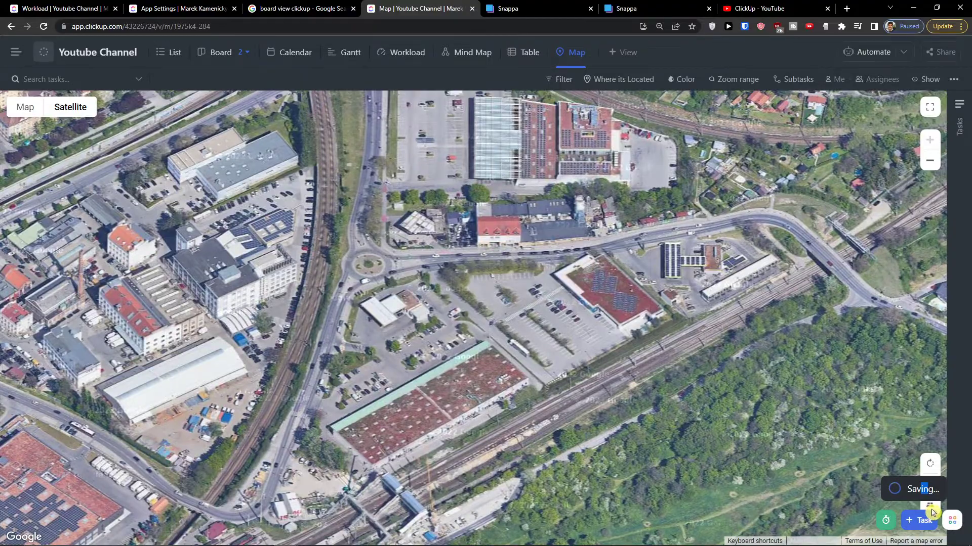
pyautogui.hotkey('shift', 'Right')
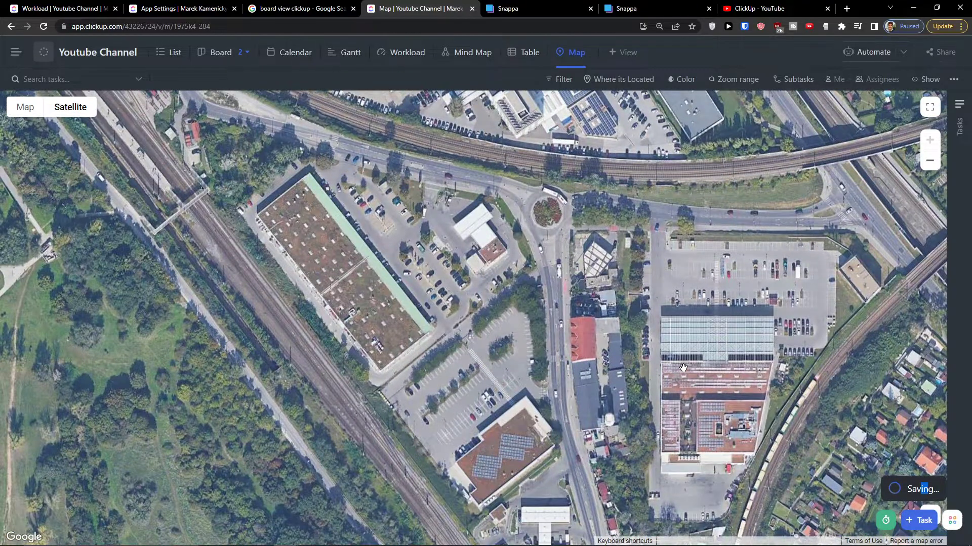
# Step: Pan across the residential area with arrow keys and zoom out to the regional river view
pyautogui.press('Right')
pyautogui.press('Down')
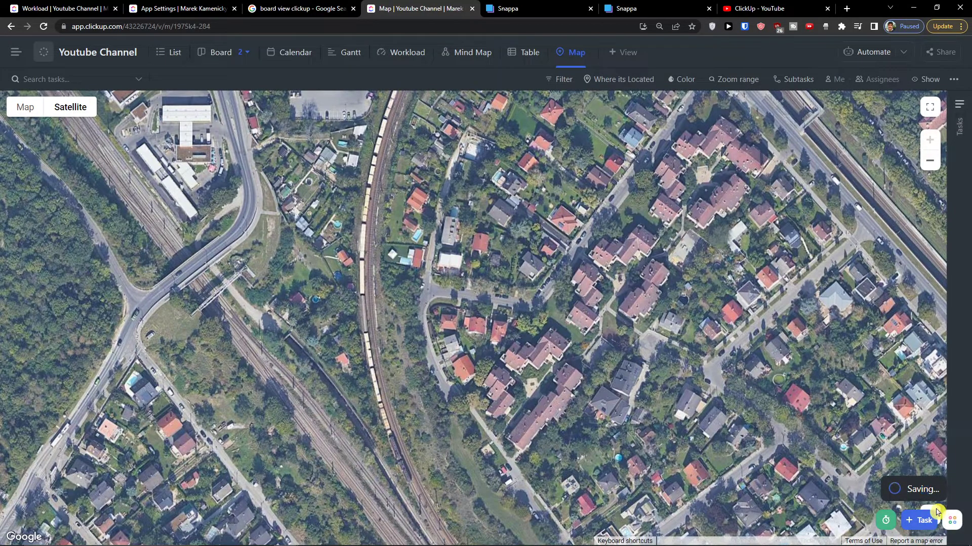
pyautogui.press('Down')
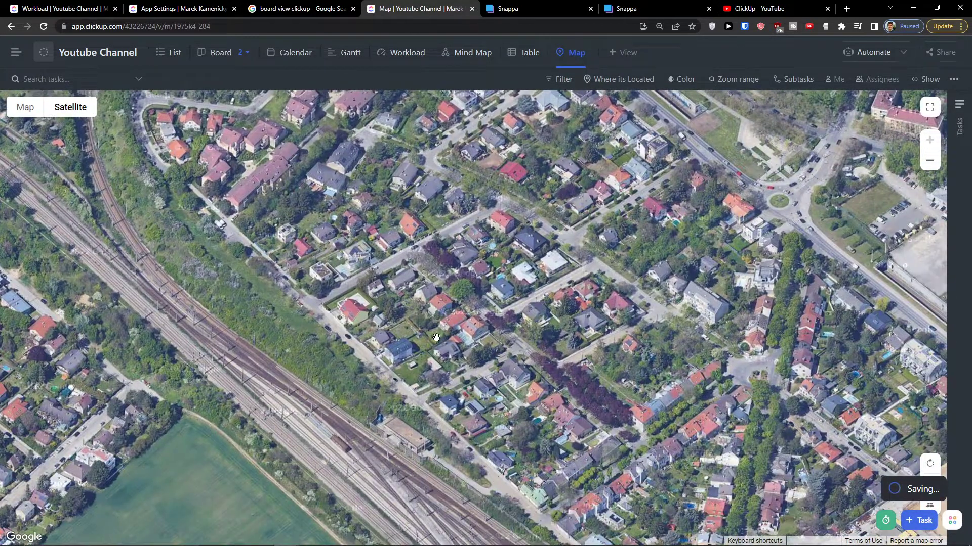
pyautogui.scroll(-5, 396, 359)
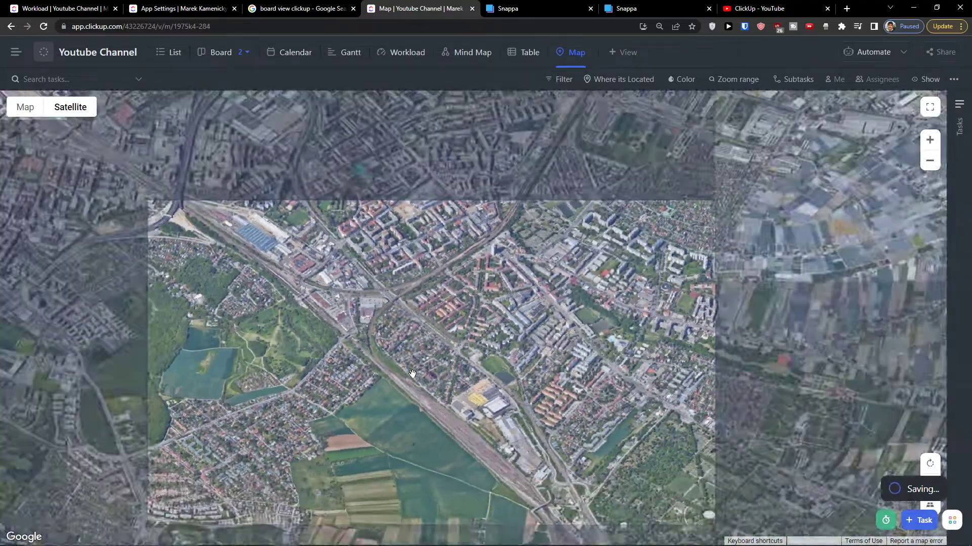
pyautogui.scroll(-5, 413, 374)
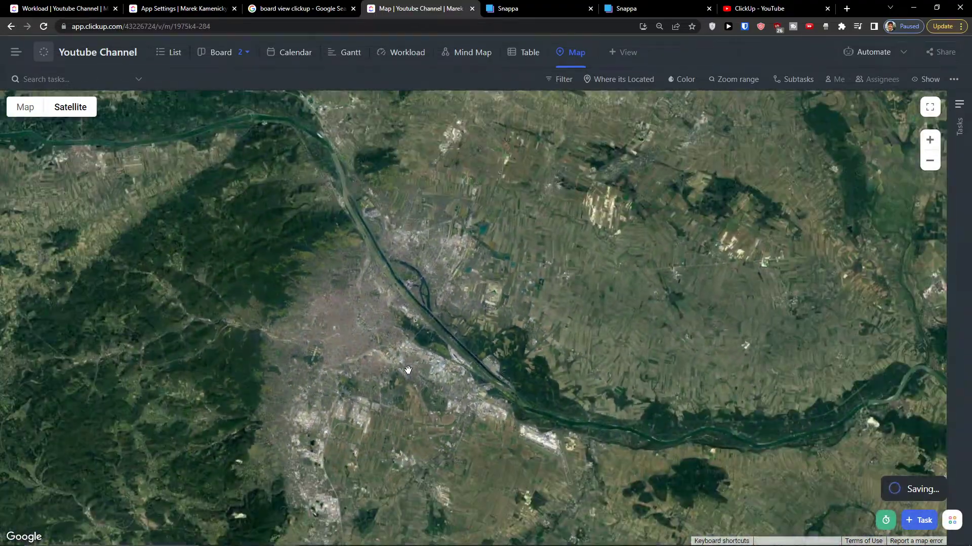
# Step: Switch to the road map and back to satellite imagery, adjusting the zoom
pyautogui.click(30, 110)
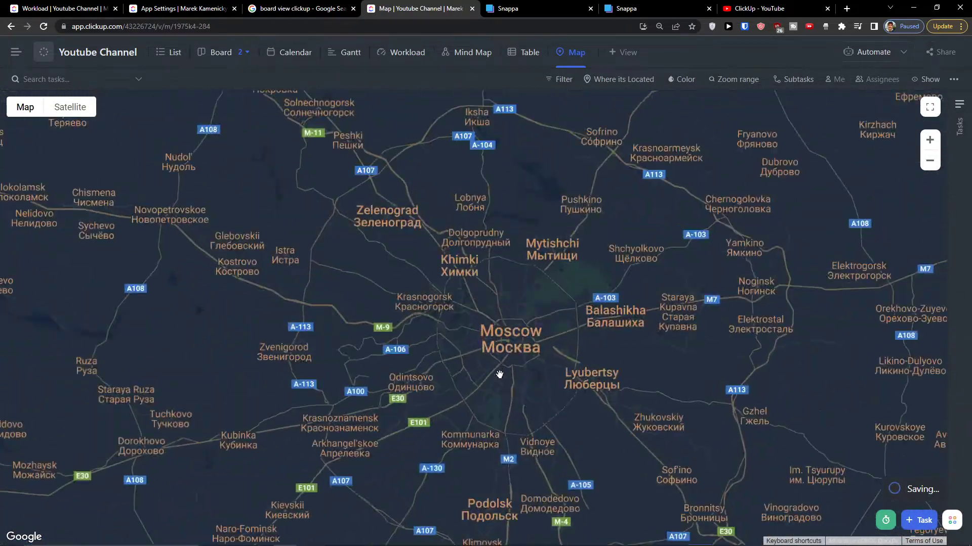
pyautogui.click(70, 107)
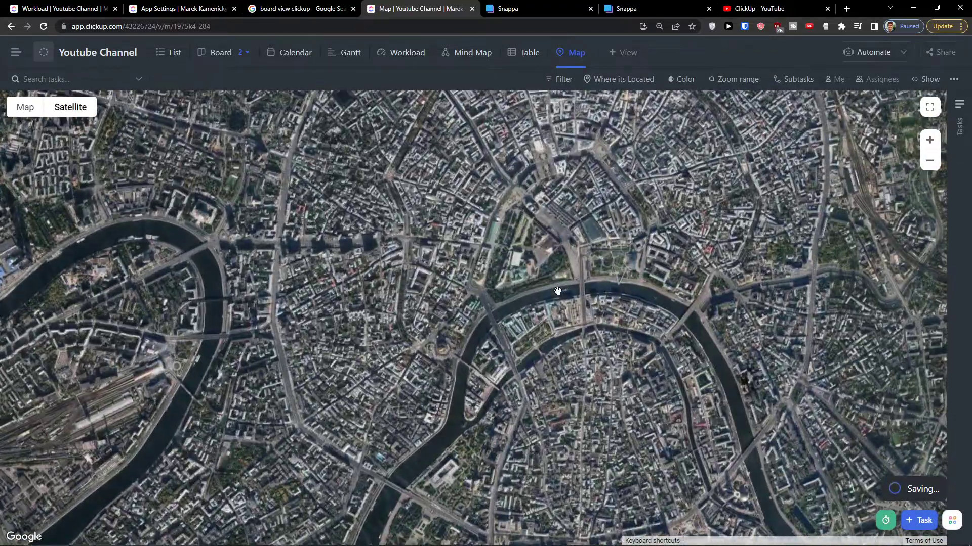
pyautogui.scroll(-5, 499, 304)
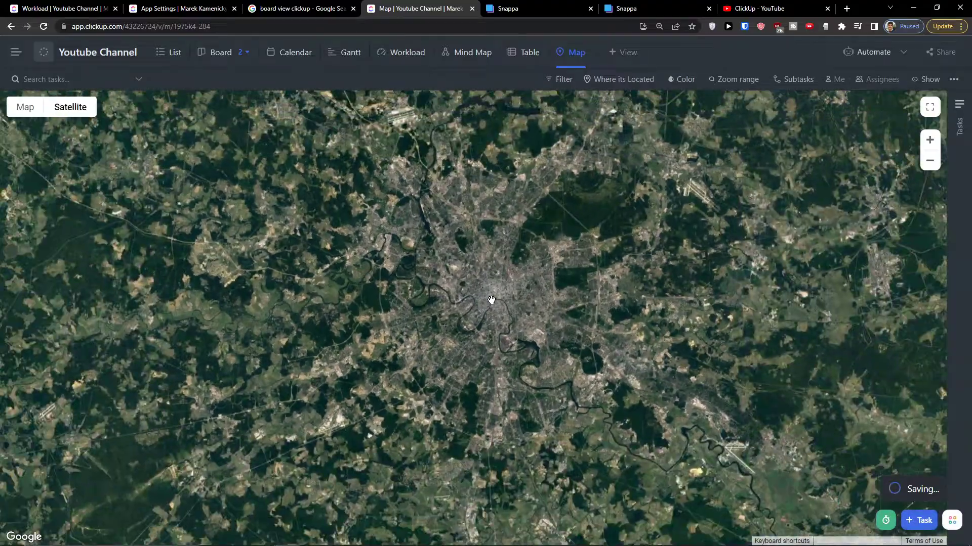
pyautogui.scroll(5, 499, 278)
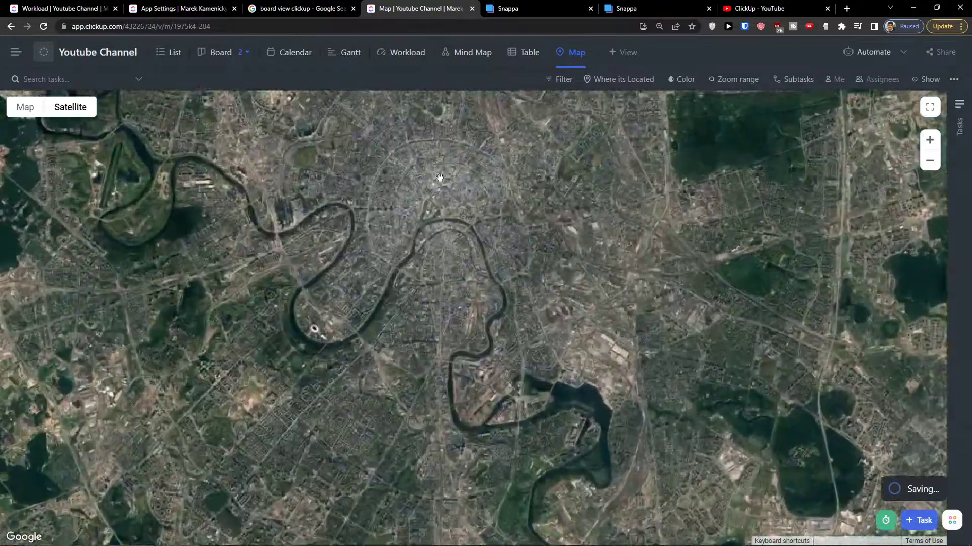
# Step: Zoom out to the Moscow region, then return to the Youtube Channel List view
pyautogui.scroll(4, 451, 198)
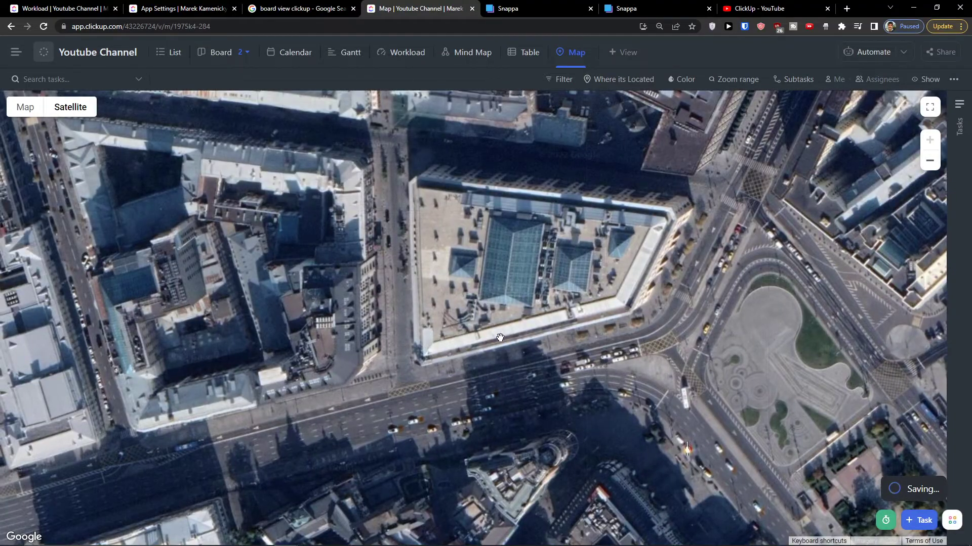
pyautogui.scroll(-6, 537, 338)
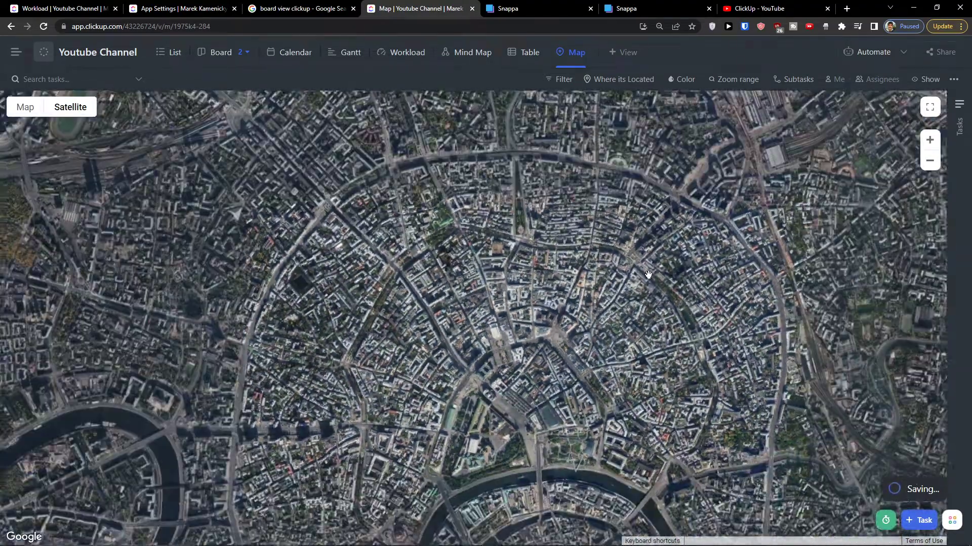
pyautogui.scroll(-6, 555, 269)
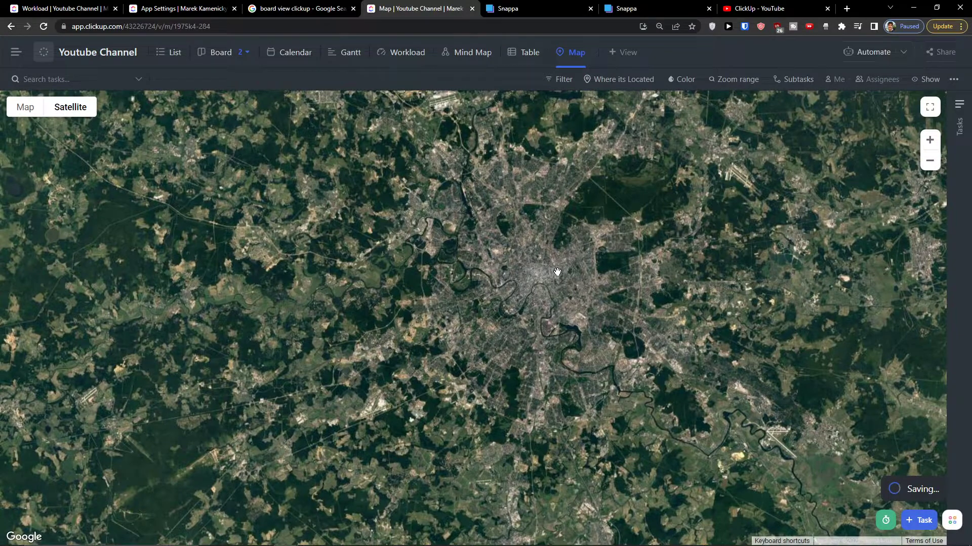
pyautogui.click(171, 53)
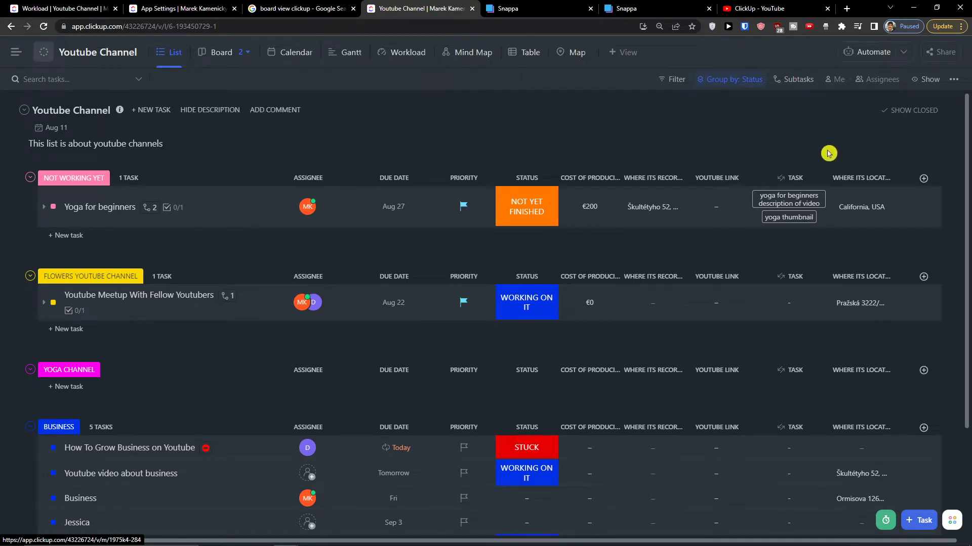
pyautogui.click(924, 178)
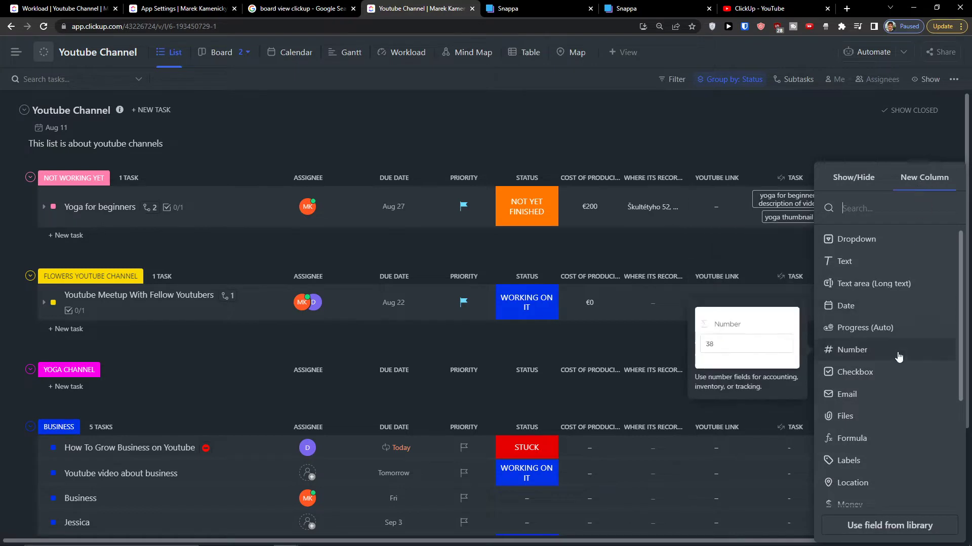
pyautogui.scroll(-2, 838, 357)
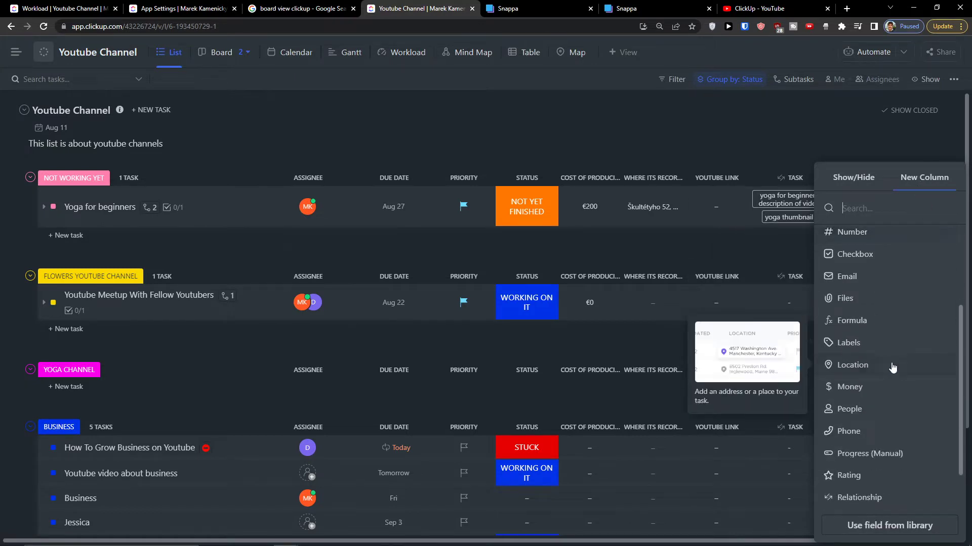
pyautogui.click(852, 366)
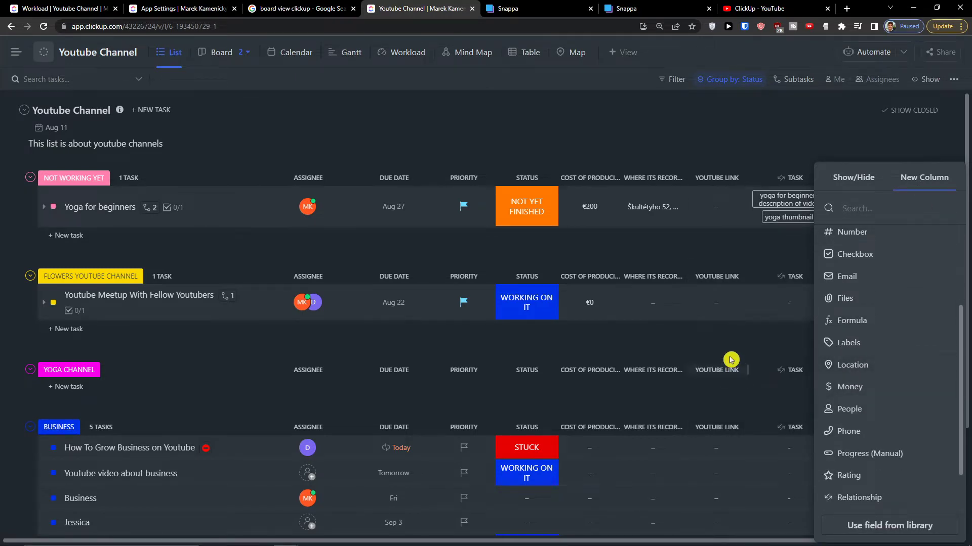
pyautogui.click(556, 53)
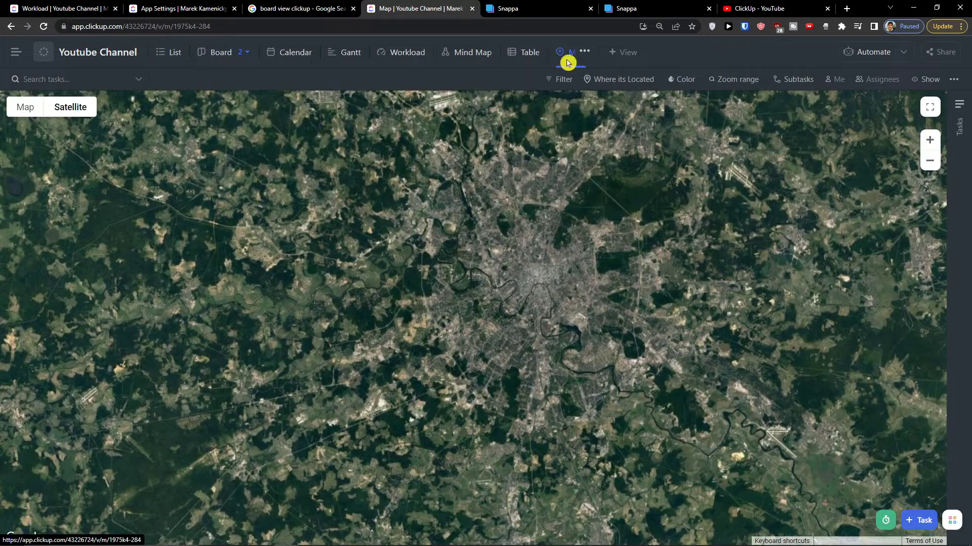
# Step: Move the satellite view across the city blocks and out over the forested region
pyautogui.scroll(4, 466, 206)
pyautogui.scroll(5, 473, 206)
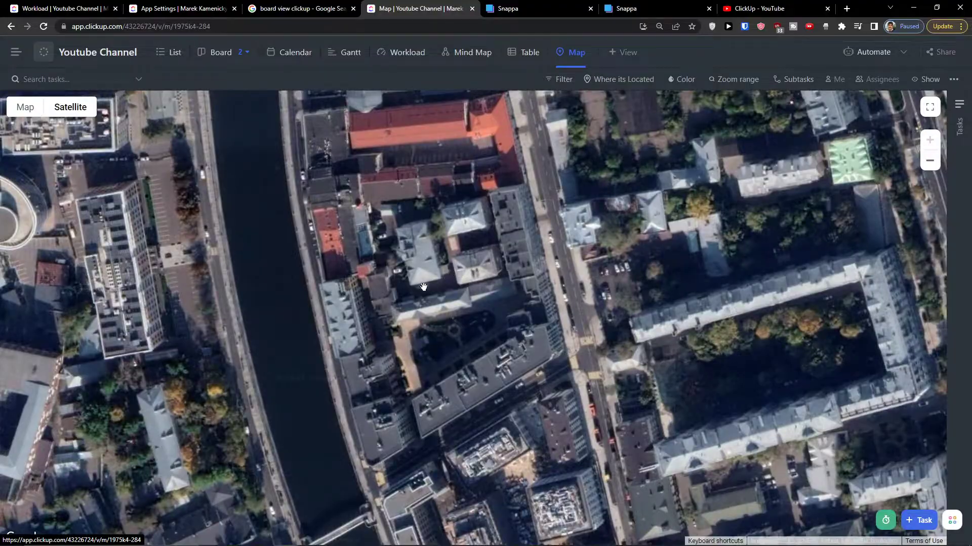
pyautogui.moveTo(420, 283); pyautogui.dragTo(658, 418)
pyautogui.moveTo(277, 349); pyautogui.dragTo(593, 367)
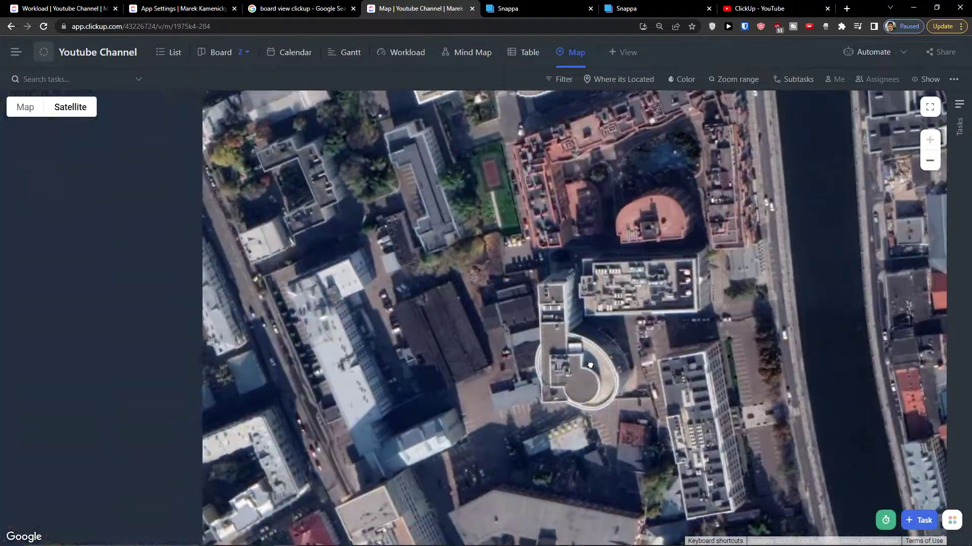
pyautogui.scroll(-7, 593, 367)
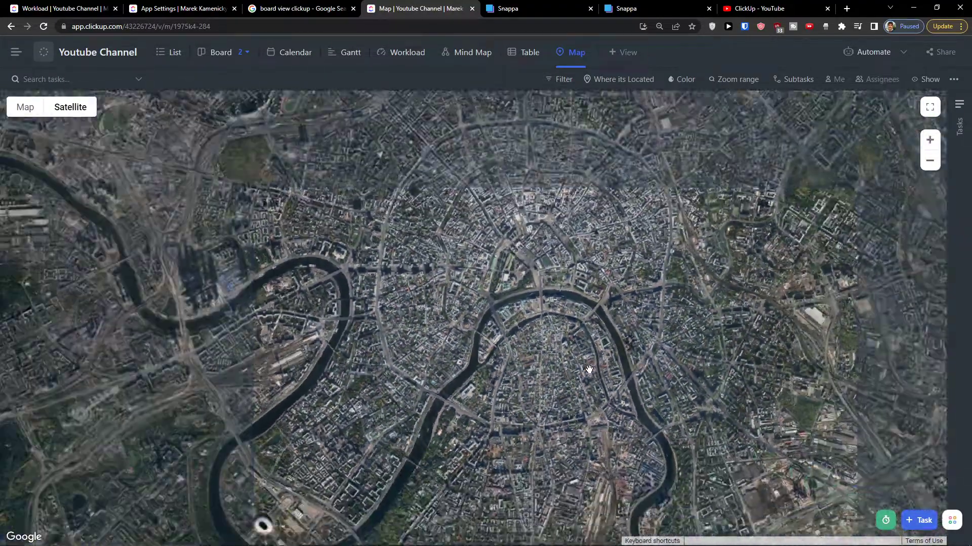
pyautogui.scroll(-5, 587, 371)
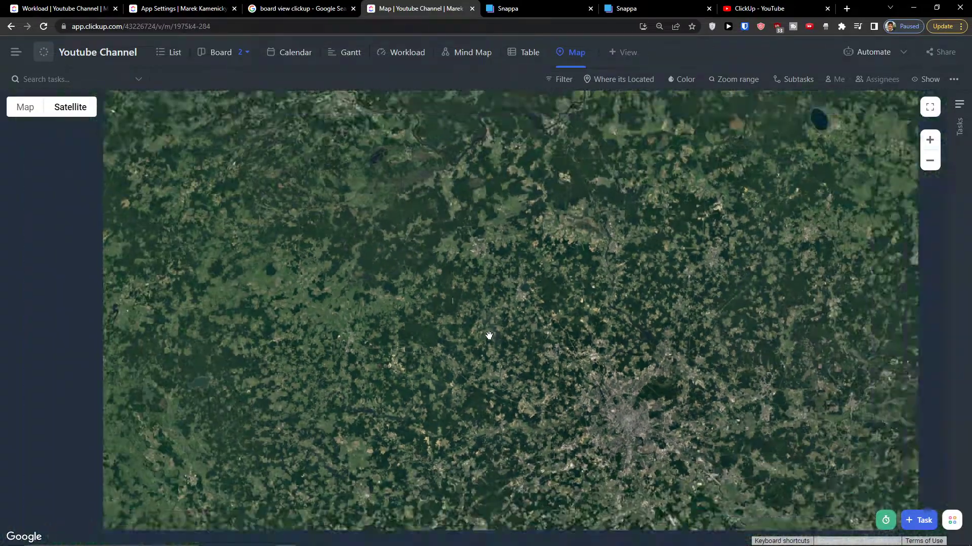
pyautogui.moveTo(489, 336); pyautogui.dragTo(570, 386)
pyautogui.moveTo(479, 317); pyautogui.dragTo(542, 384)
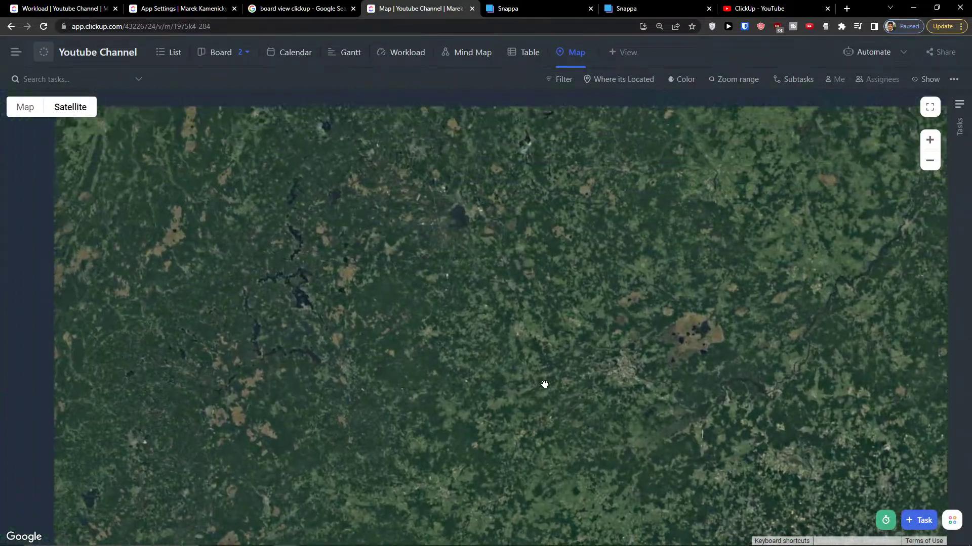
# Step: Zoom in and recentre the satellite view on the village and river
pyautogui.scroll(1, 528, 373)
pyautogui.scroll(-3, 518, 365)
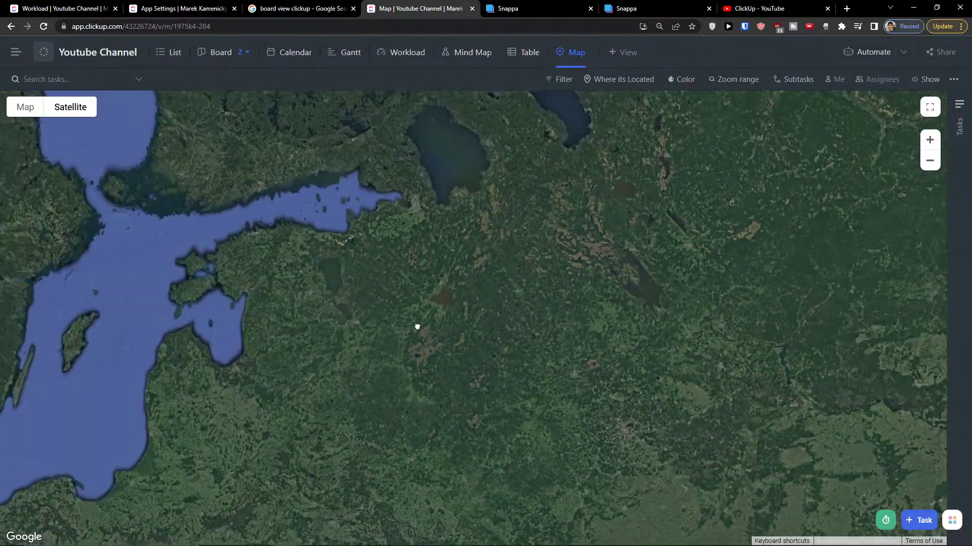
pyautogui.scroll(3, 585, 298)
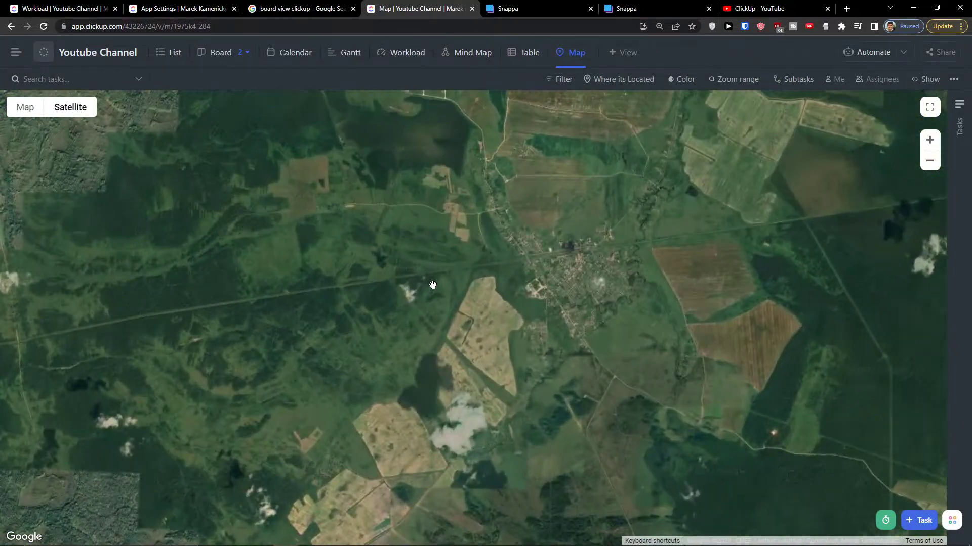
pyautogui.scroll(5, 554, 328)
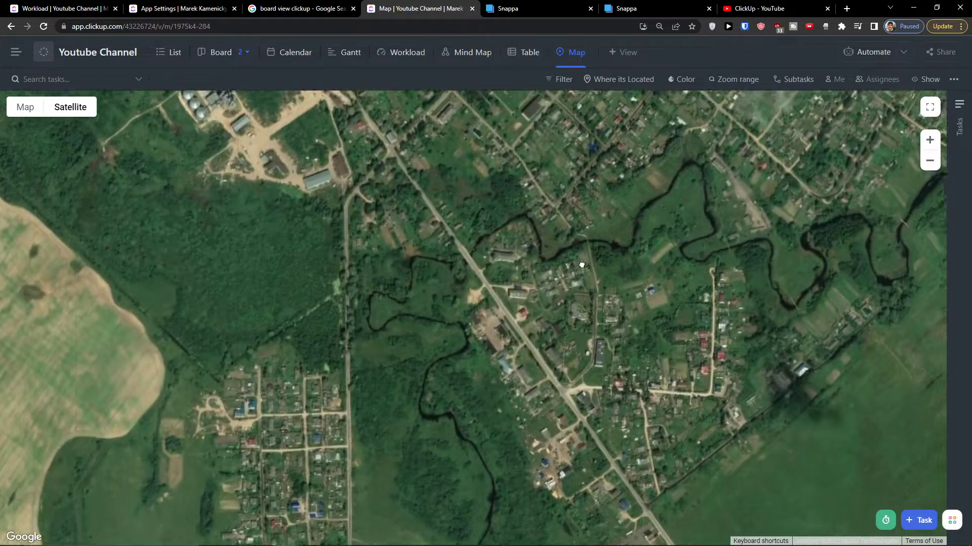
pyautogui.moveTo(600, 372); pyautogui.dragTo(522, 345)
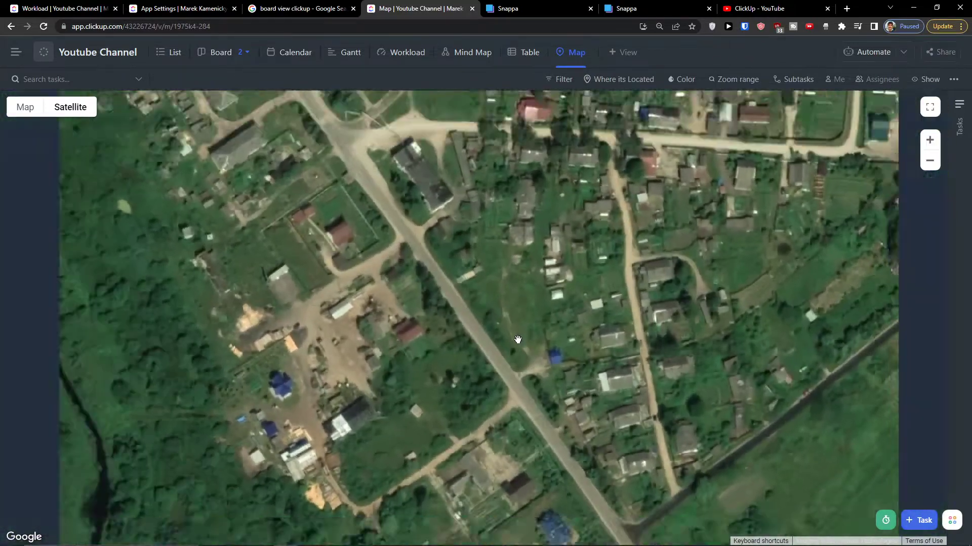
pyautogui.scroll(-3, 522, 345)
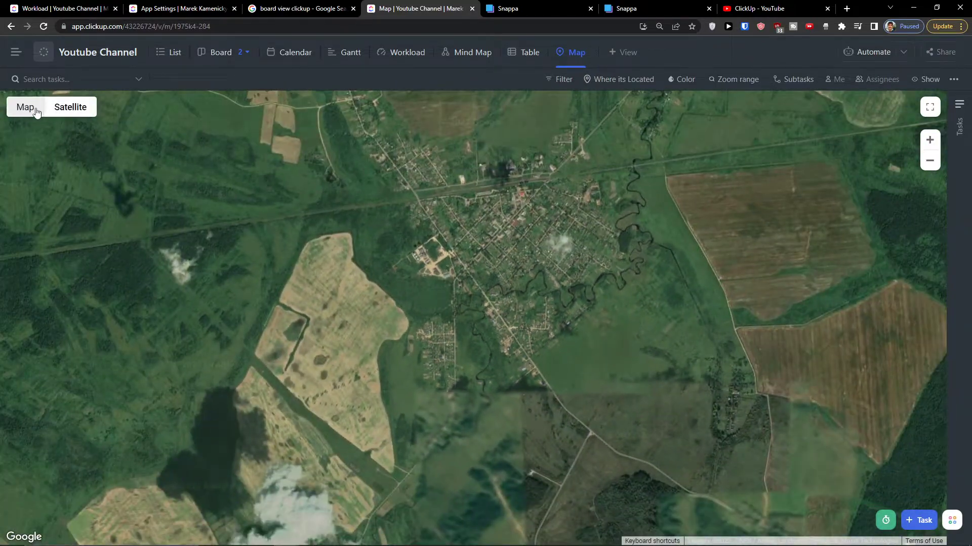
# Step: Toggle to road map and back to satellite, then zoom closer on the village houses
pyautogui.click(36, 111)
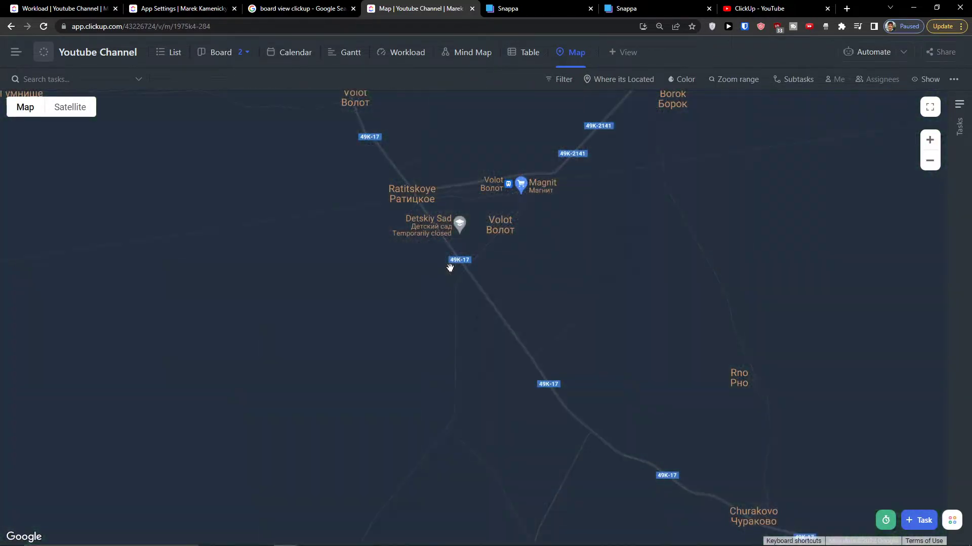
pyautogui.click(77, 110)
pyautogui.scroll(5, 650, 261)
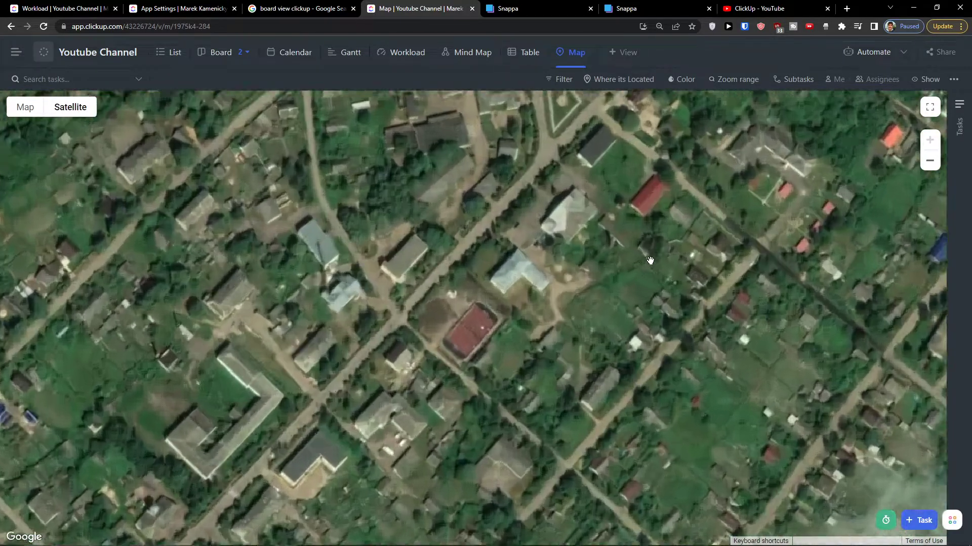
pyautogui.scroll(2, 650, 261)
pyautogui.moveTo(500, 347); pyautogui.dragTo(497, 229)
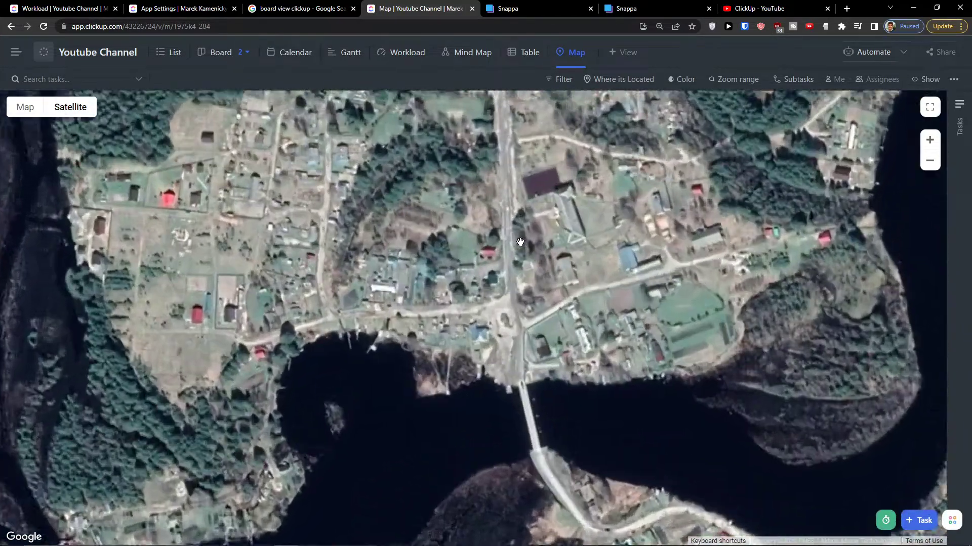
# Step: Zoom further into the riverside village on the satellite map
pyautogui.scroll(3, 520, 241)
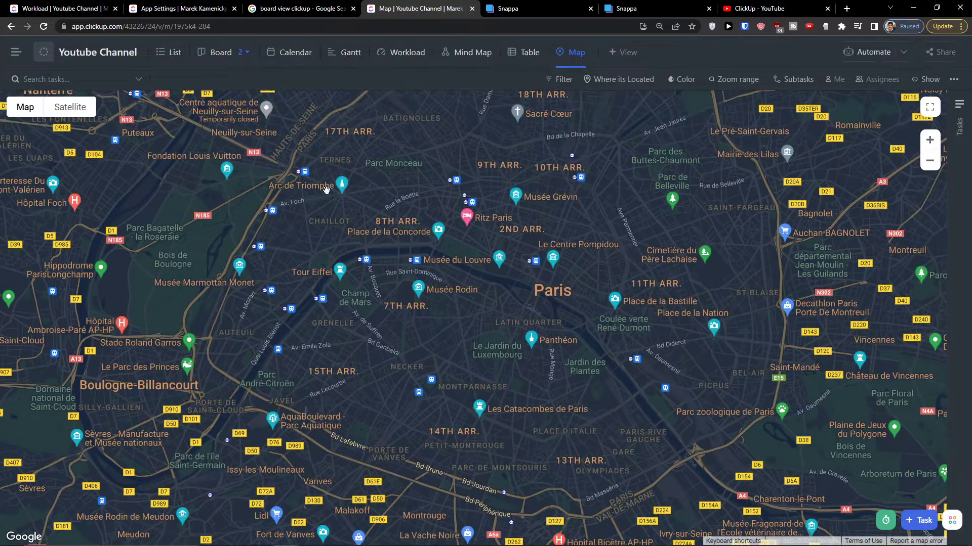
# Step: Switch the Paris map to satellite imagery and zoom in on the Eiffel Tower
pyautogui.click(84, 113)
pyautogui.scroll(5, 411, 272)
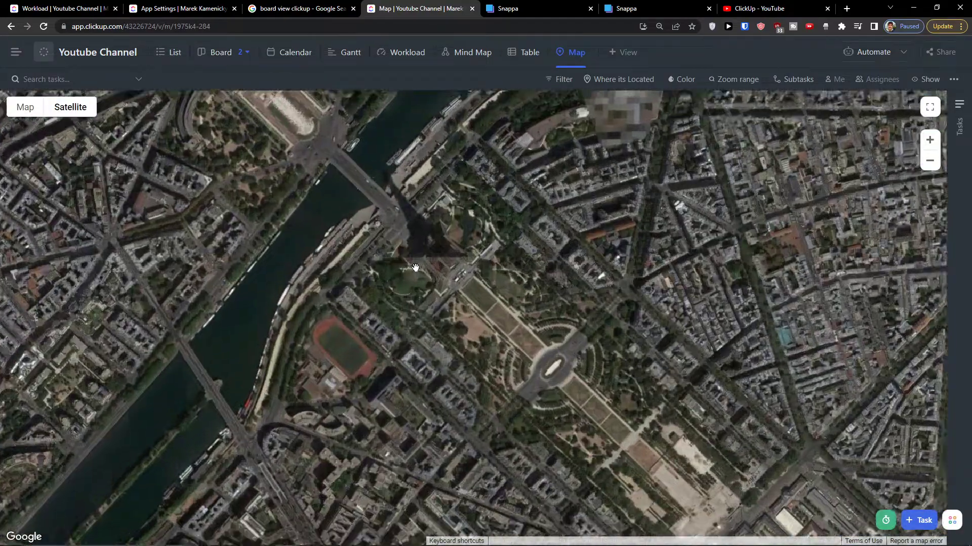
pyautogui.scroll(2, 447, 275)
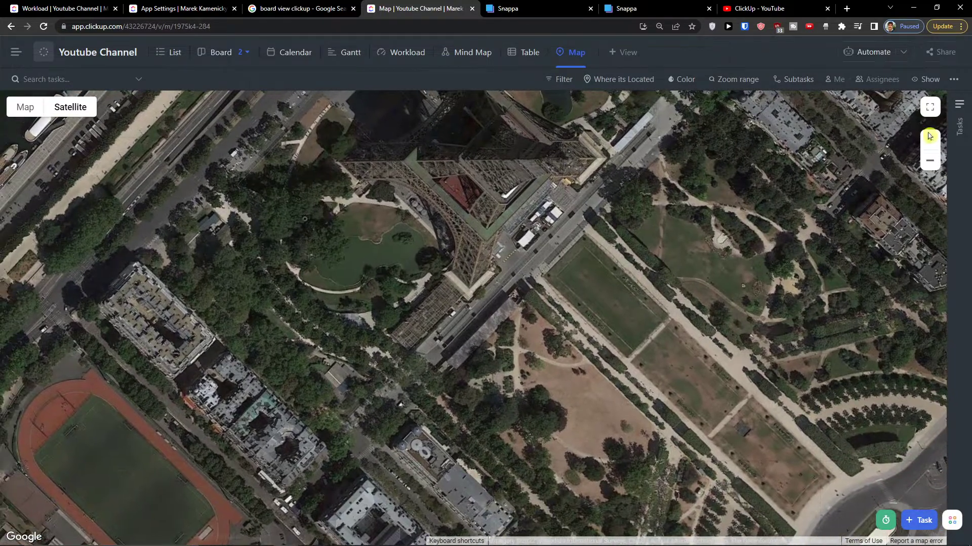
# Step: Recentre on the Eiffel Tower in full screen, then exit and toggle road map back to satellite
pyautogui.click(931, 108)
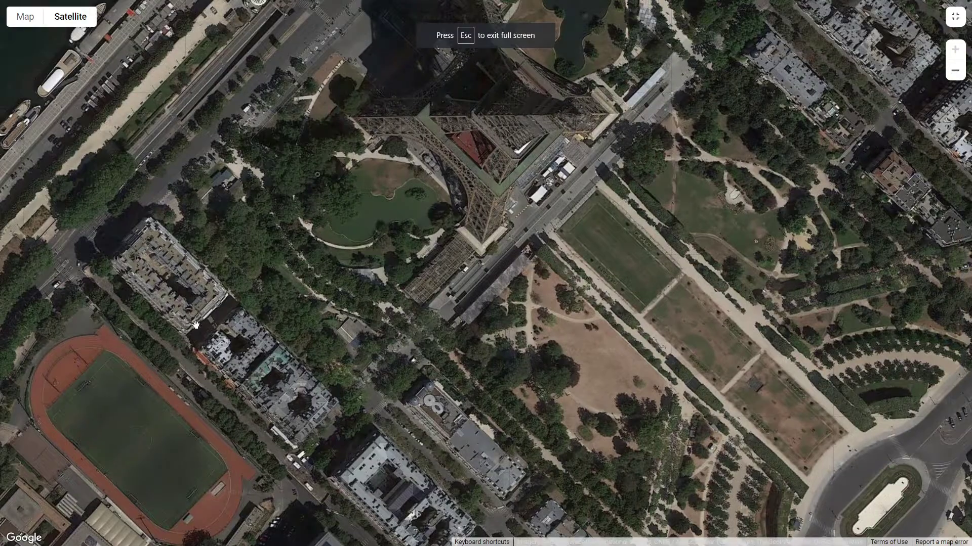
pyautogui.moveTo(450, 210); pyautogui.dragTo(949, 446)
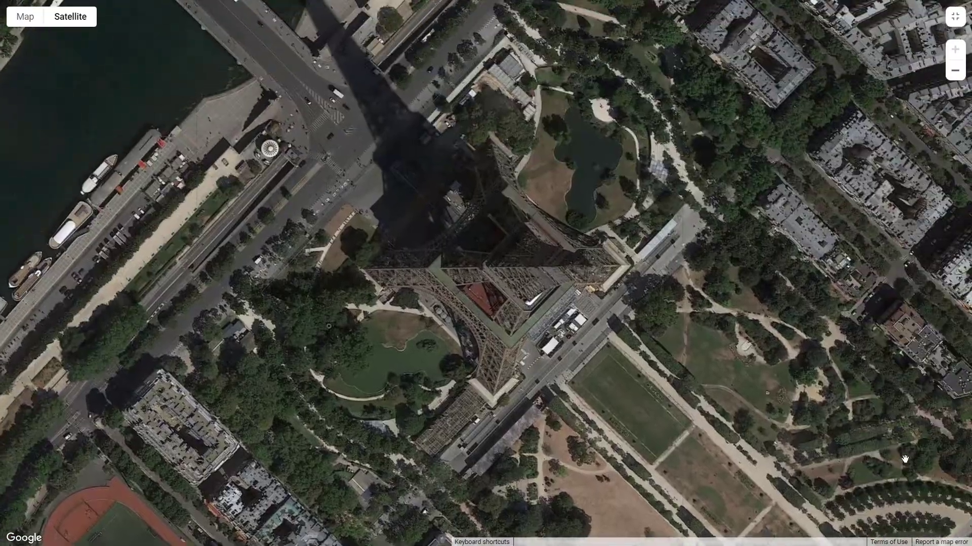
pyautogui.click(955, 17)
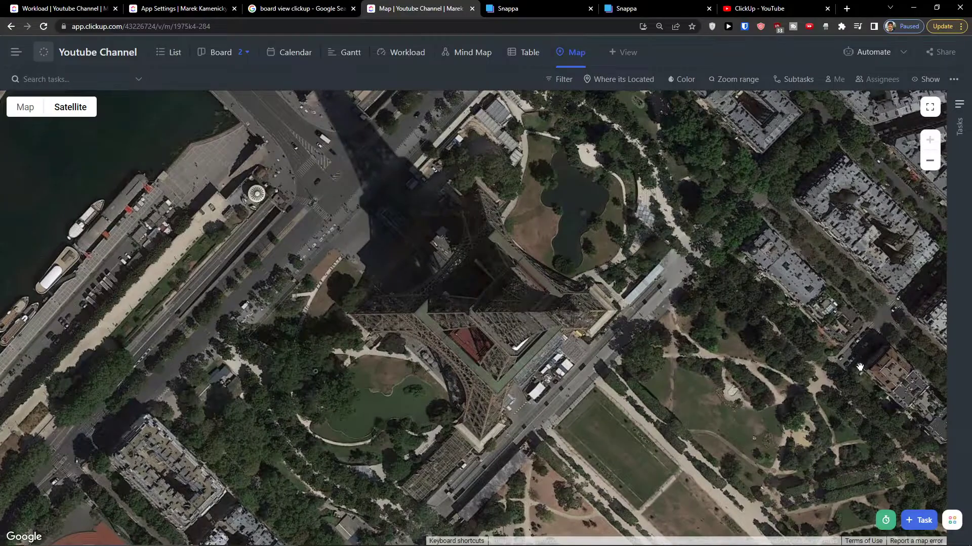
pyautogui.scroll(-2, 860, 367)
pyautogui.click(37, 106)
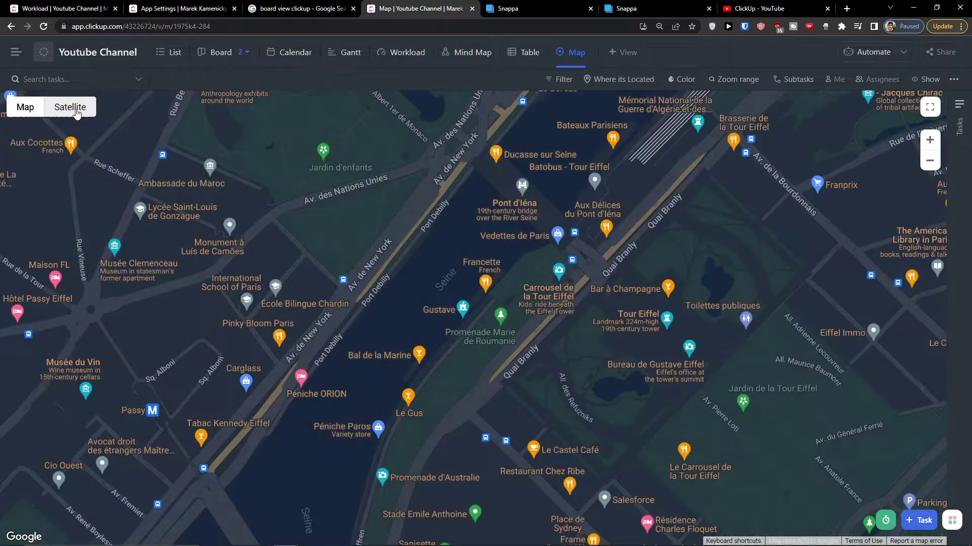
pyautogui.click(76, 111)
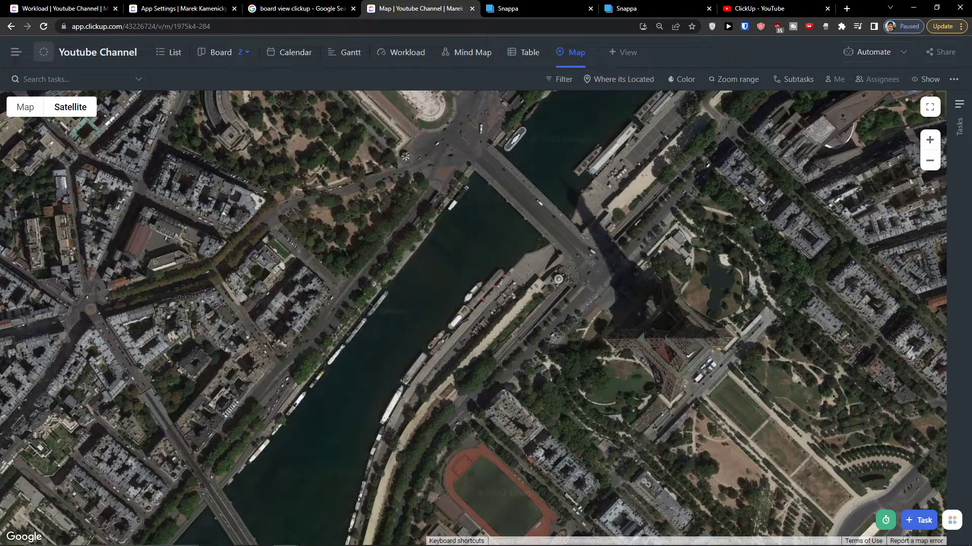